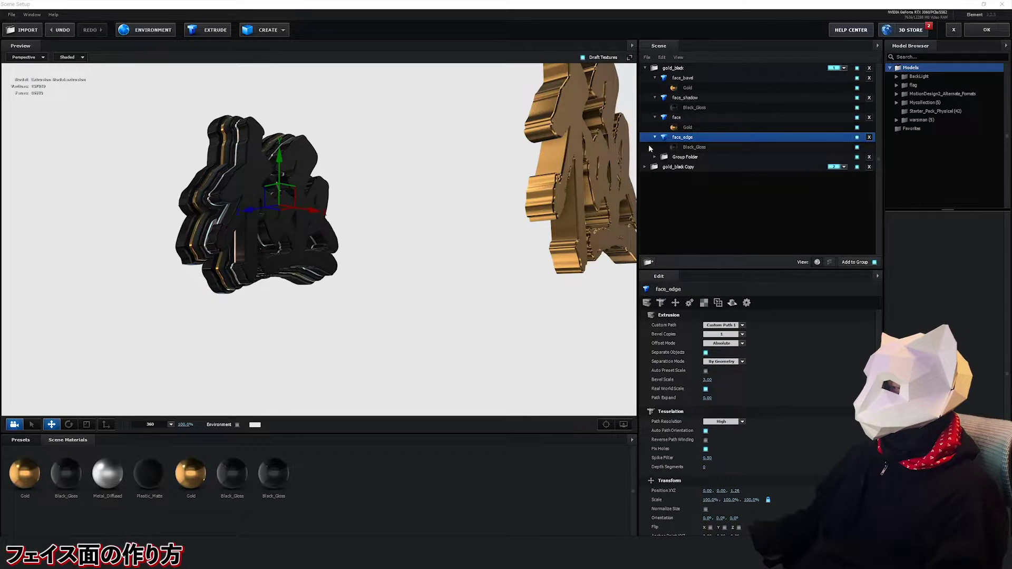
# Inspect the gold face extrusion close up from the side and the front.
pyautogui.click(679, 121)
pyautogui.moveTo(503, 166); pyautogui.dragTo(230, 322)
pyautogui.scroll(3, 268, 242)
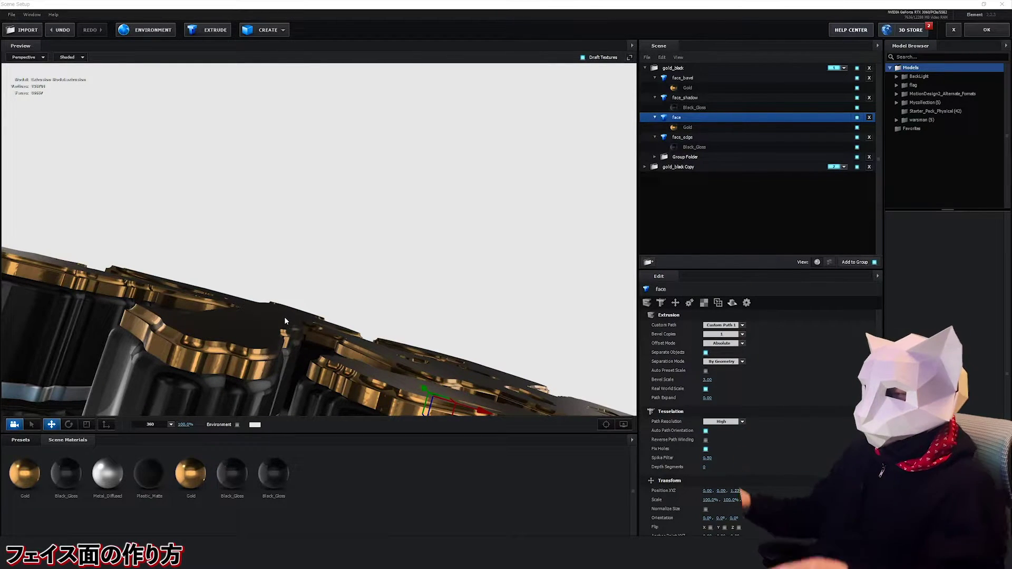
pyautogui.moveTo(285, 320); pyautogui.dragTo(538, 185)
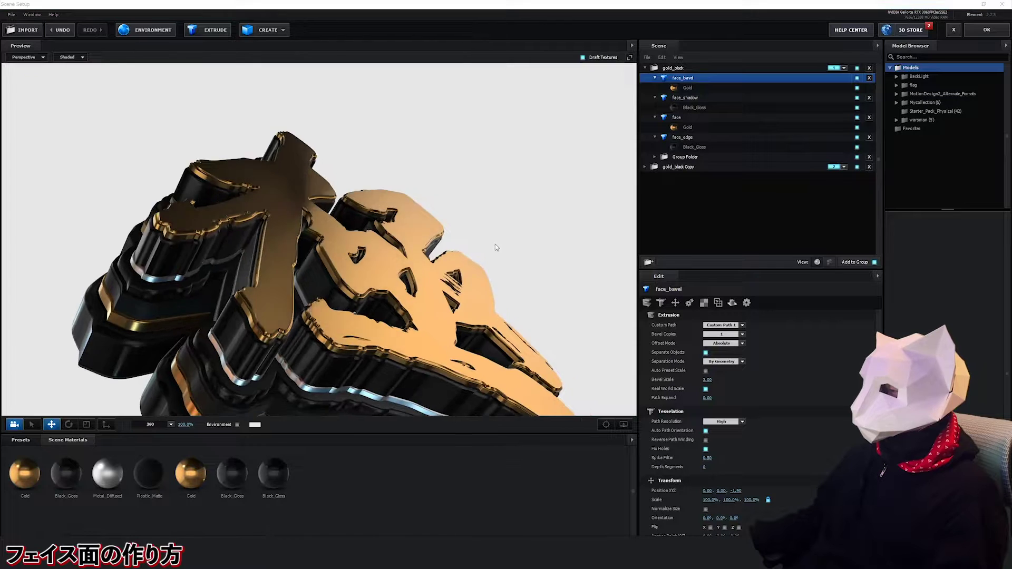
# Separate the face_bevel extrusion from the face along Z and examine the Bevel Outline settings of its Gold material.
pyautogui.moveTo(495, 245); pyautogui.dragTo(489, 248)
pyautogui.scroll(-5, 489, 247)
pyautogui.moveTo(558, 136); pyautogui.dragTo(302, 228)
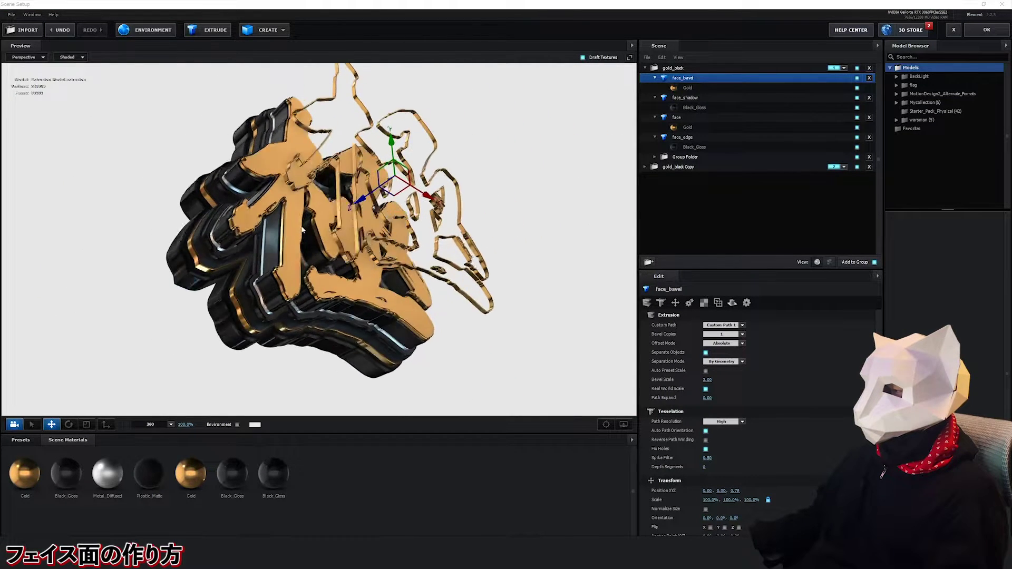
pyautogui.click(688, 88)
pyautogui.scroll(-3, 683, 333)
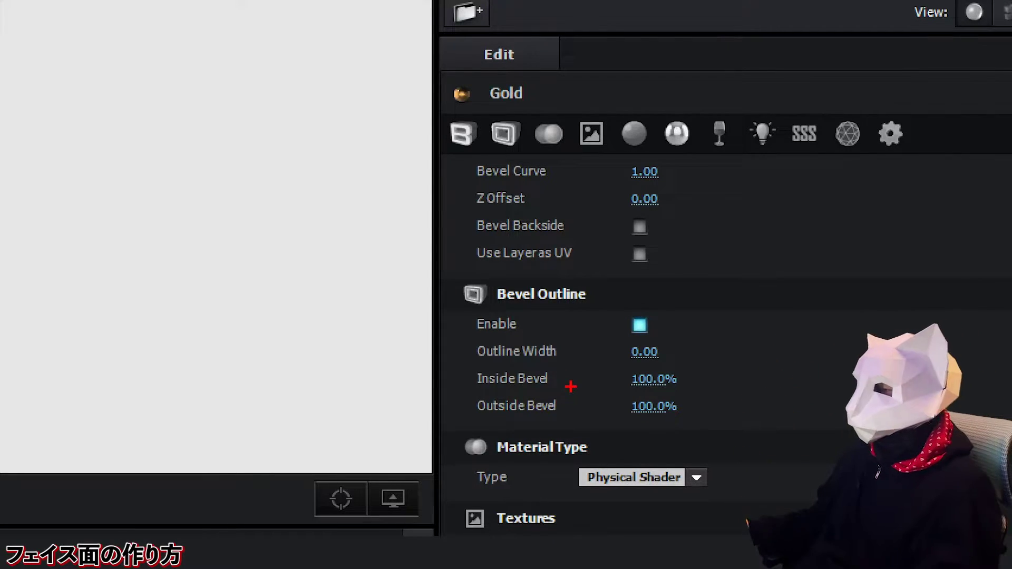
pyautogui.moveTo(604, 367)
pyautogui.mouseDown()
pyautogui.moveTo(676, 202)
pyautogui.moveTo(690, 381)
pyautogui.moveTo(560, 393)
pyautogui.mouseUp()
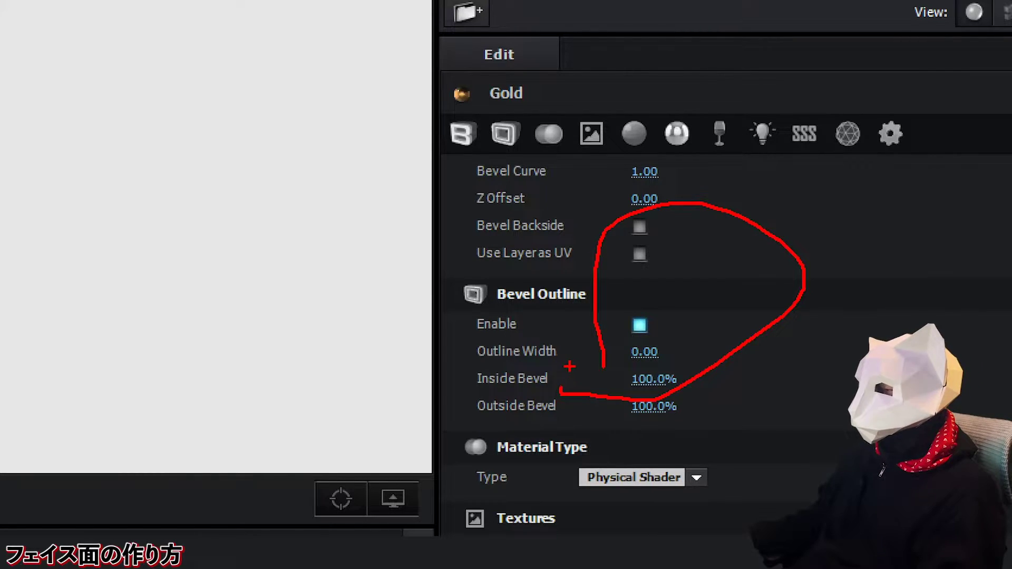
pyautogui.press('Escape')
# Move the face_bevel extrusion back along Z until its gold outline sits on the edge of the face.
pyautogui.moveTo(369, 248)
pyautogui.mouseDown()
pyautogui.moveTo(303, 248)
pyautogui.moveTo(341, 250)
pyautogui.mouseUp()
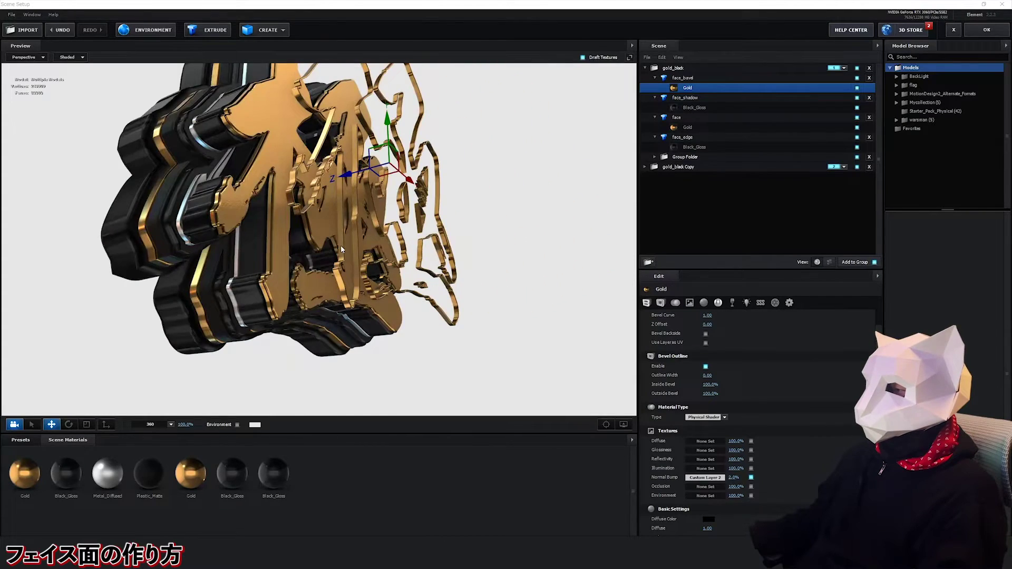
pyautogui.moveTo(360, 180); pyautogui.dragTo(308, 189)
pyautogui.scroll(3, 233, 192)
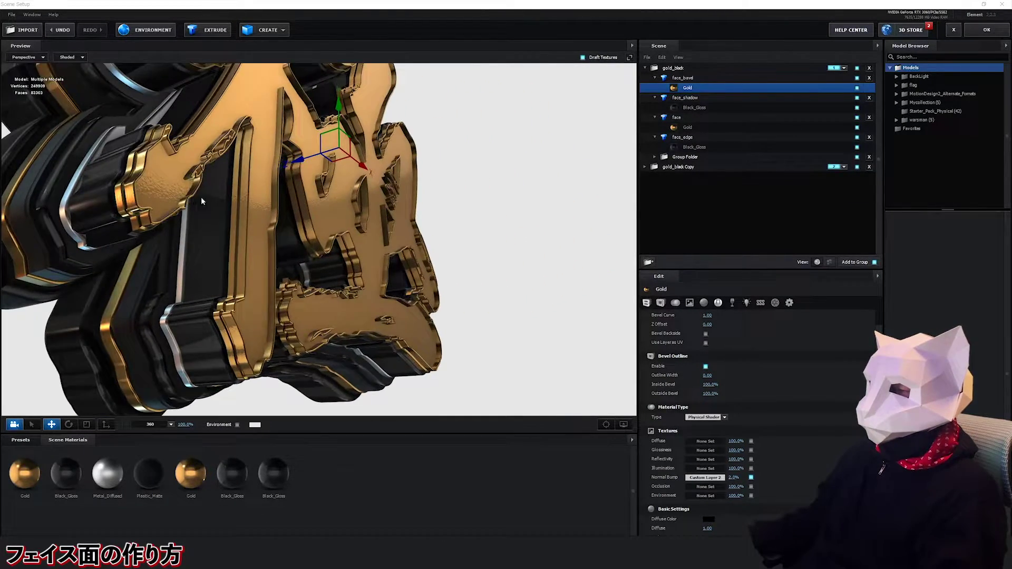
pyautogui.scroll(2, 207, 198)
pyautogui.scroll(2, 191, 187)
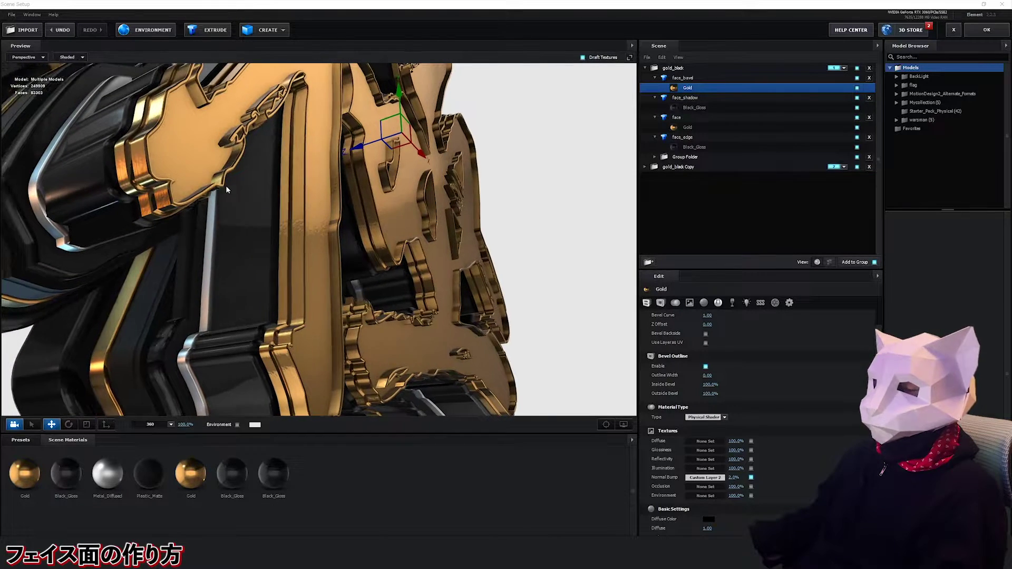
pyautogui.scroll(2, 222, 178)
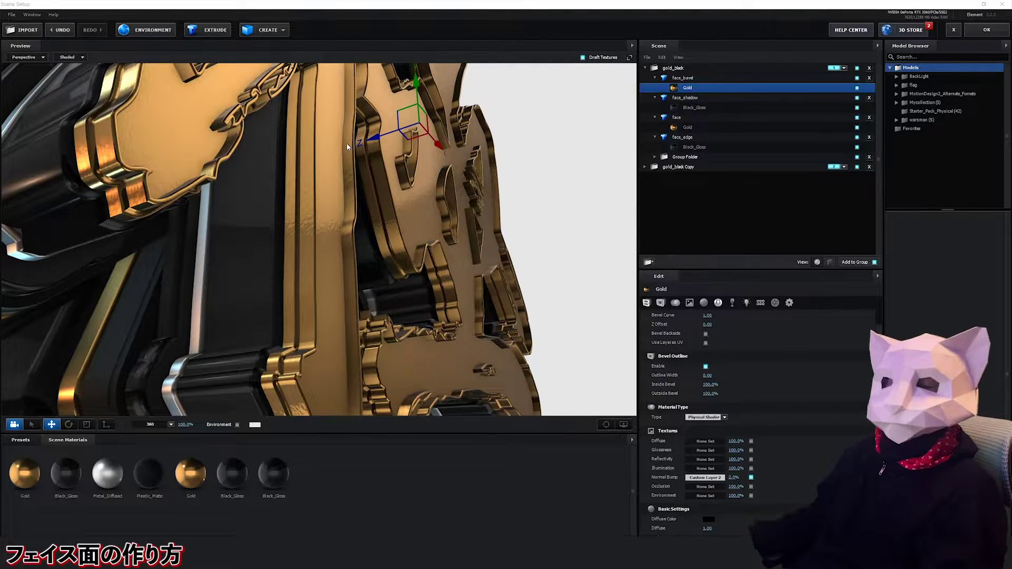
pyautogui.moveTo(374, 143); pyautogui.dragTo(368, 147)
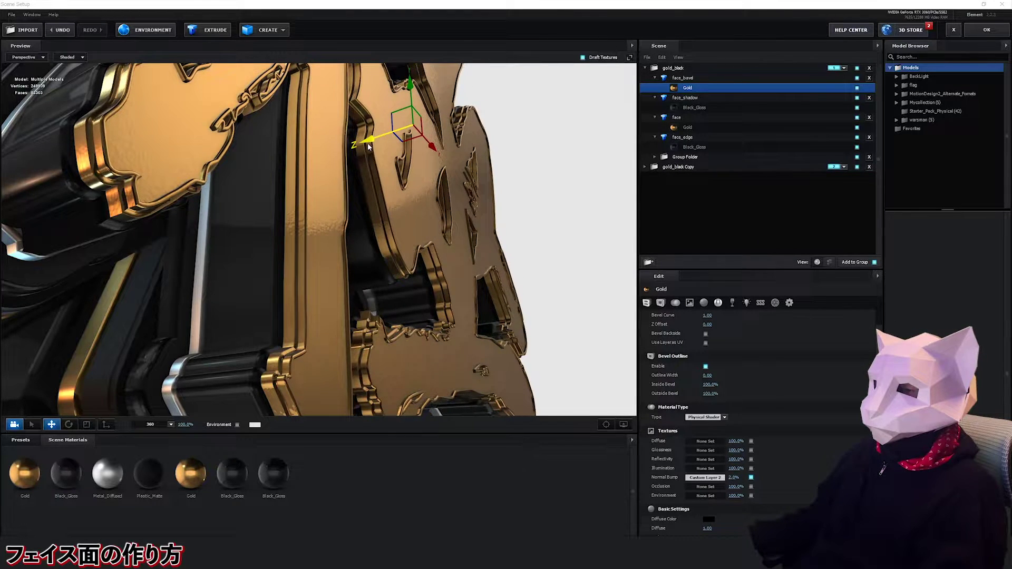
# Check the gold bevel's height above the face from low side angles and fine-tune its Z position.
pyautogui.scroll(2, 177, 190)
pyautogui.moveTo(132, 182); pyautogui.dragTo(324, 176)
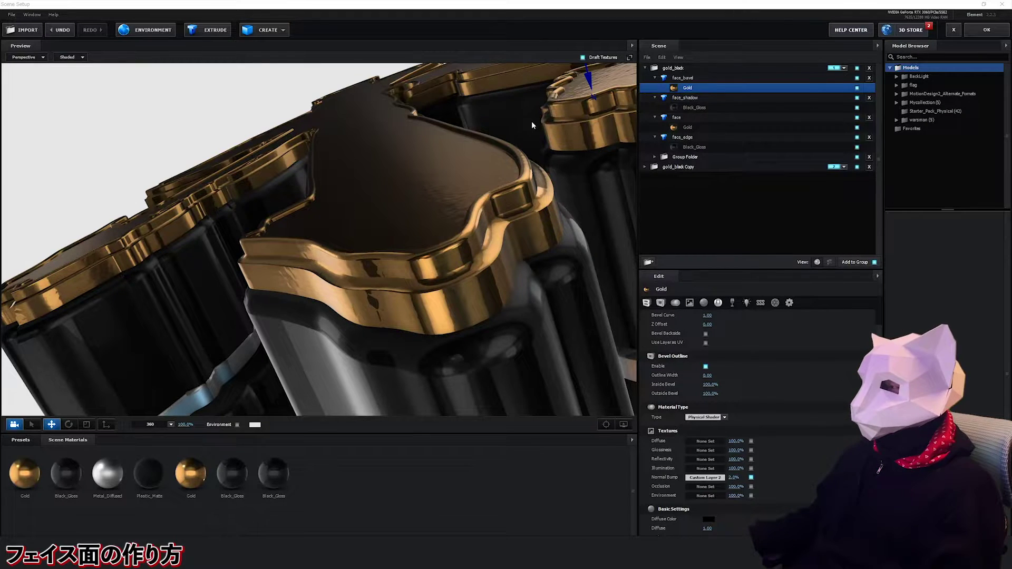
pyautogui.moveTo(561, 112); pyautogui.dragTo(534, 138)
pyautogui.moveTo(539, 188)
pyautogui.mouseDown()
pyautogui.moveTo(543, 178)
pyautogui.moveTo(553, 187)
pyautogui.mouseUp()
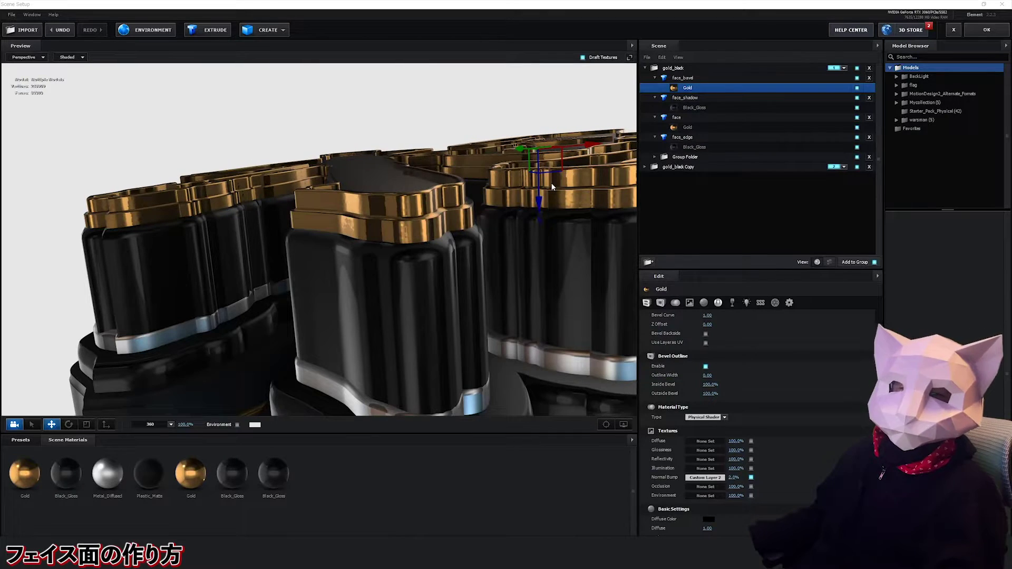
pyautogui.moveTo(434, 221); pyautogui.dragTo(563, 224)
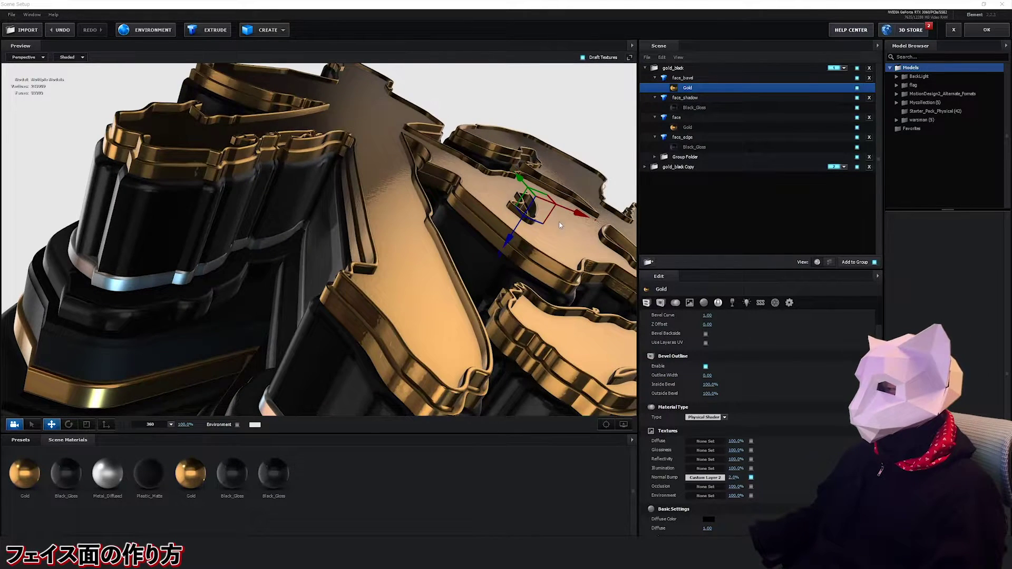
pyautogui.moveTo(514, 246); pyautogui.dragTo(449, 204)
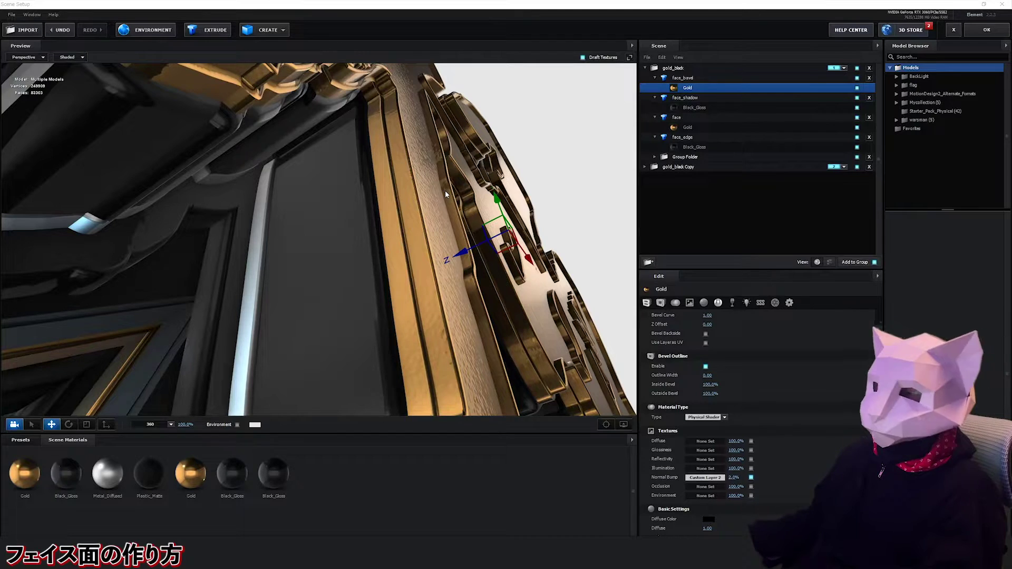
pyautogui.moveTo(454, 256); pyautogui.dragTo(456, 256)
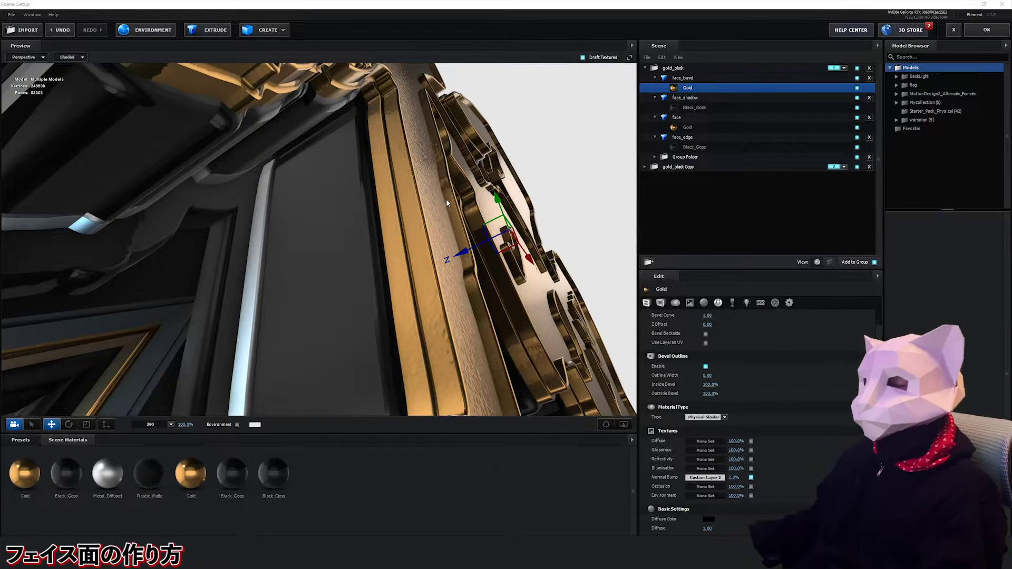
# Examine the gold outline along the face edges and around the small cut-outs and brush-stroke details.
pyautogui.moveTo(446, 198); pyautogui.dragTo(370, 203)
pyautogui.scroll(-5, 371, 204)
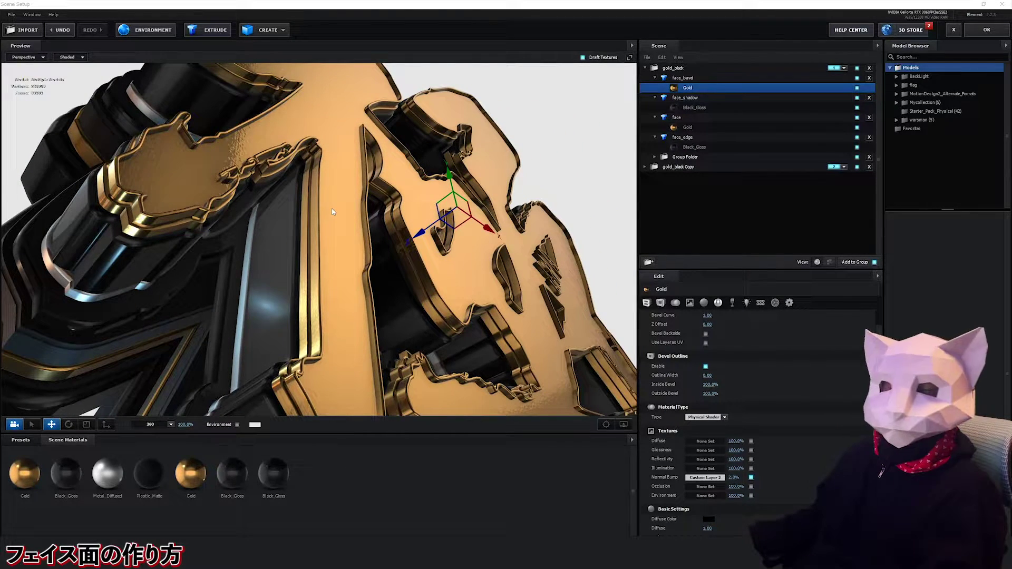
pyautogui.scroll(2, 333, 208)
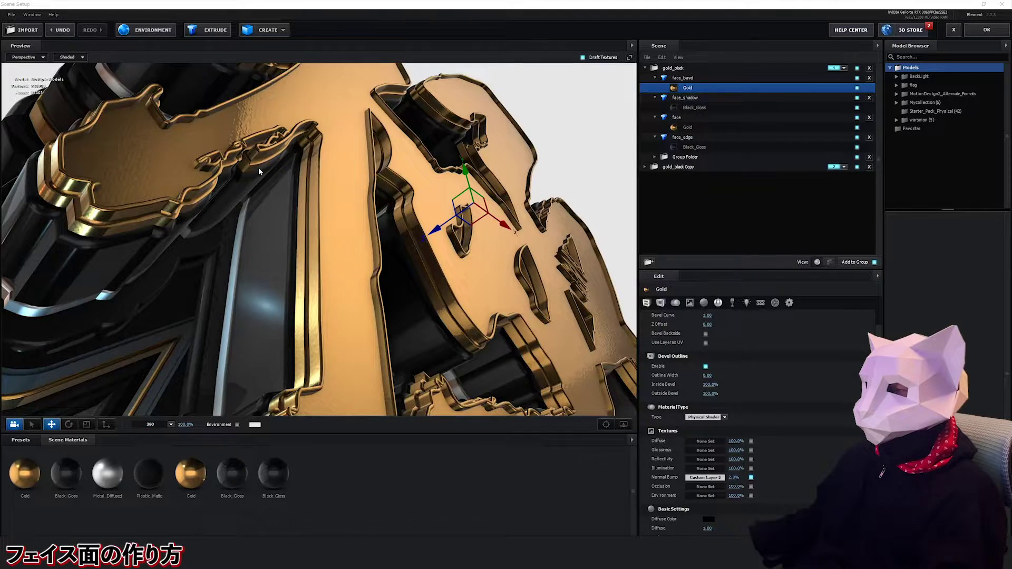
pyautogui.scroll(5, 225, 181)
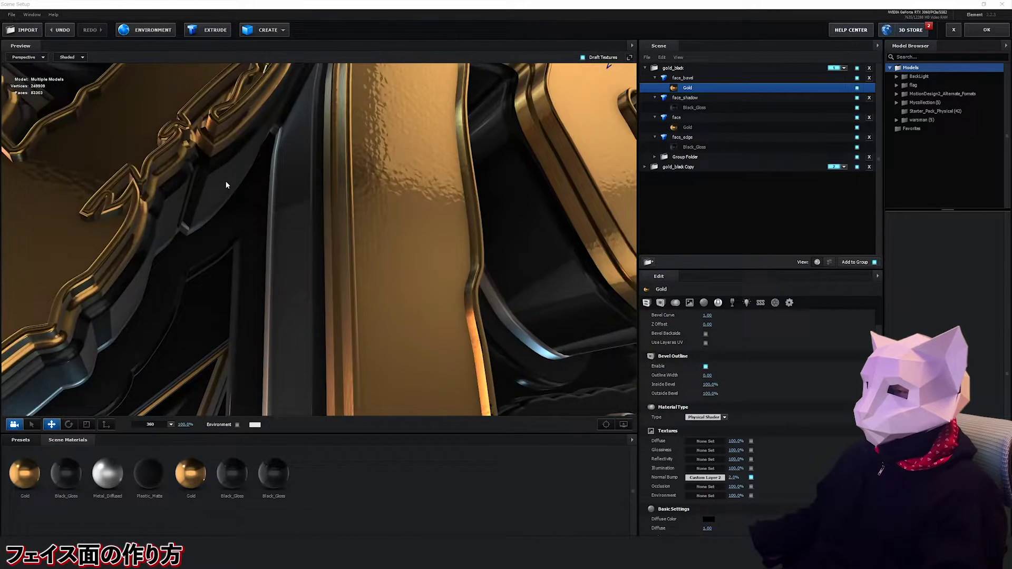
pyautogui.moveTo(226, 182); pyautogui.dragTo(277, 198)
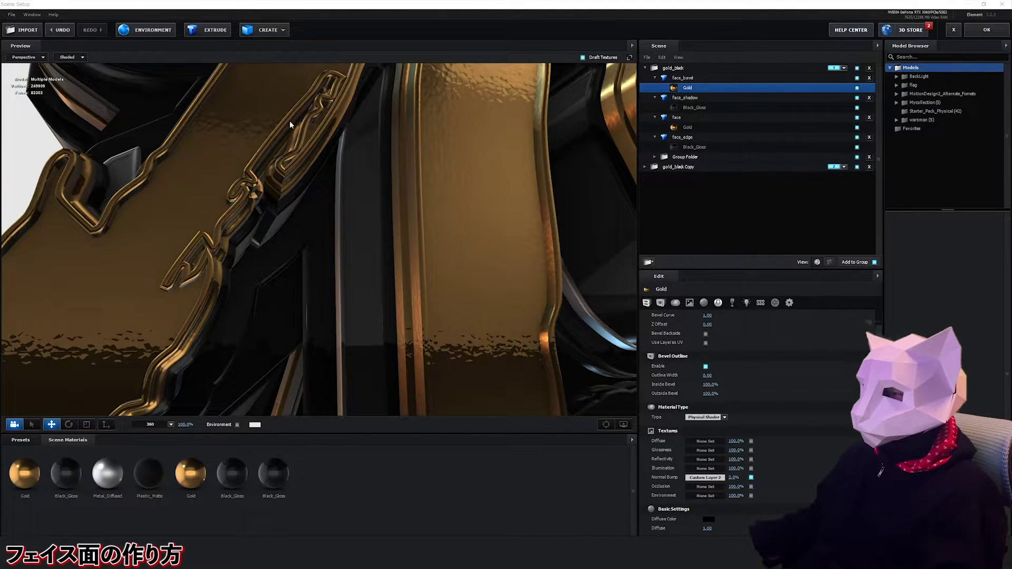
pyautogui.moveTo(216, 252); pyautogui.dragTo(180, 256)
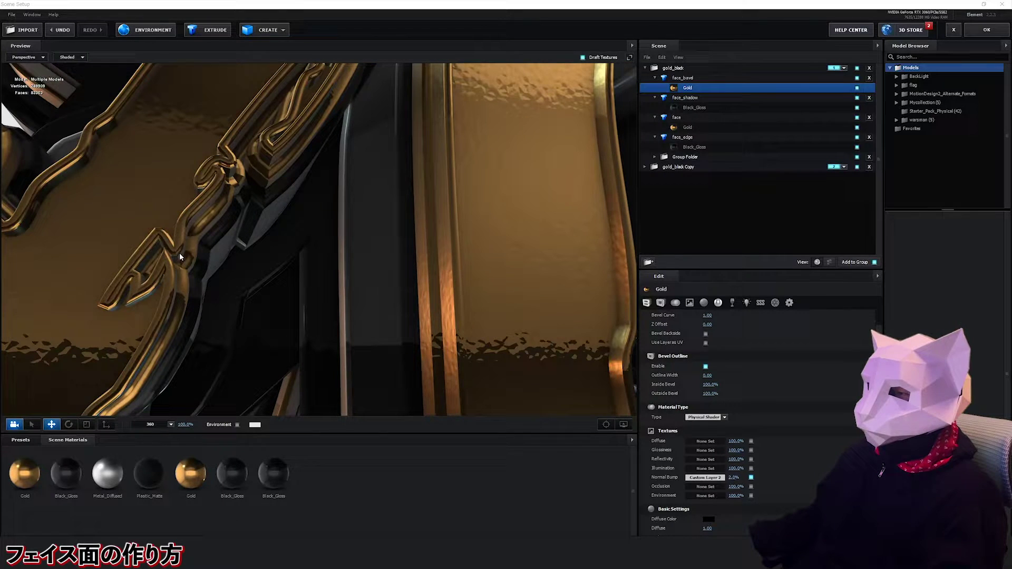
pyautogui.moveTo(209, 205); pyautogui.dragTo(190, 243)
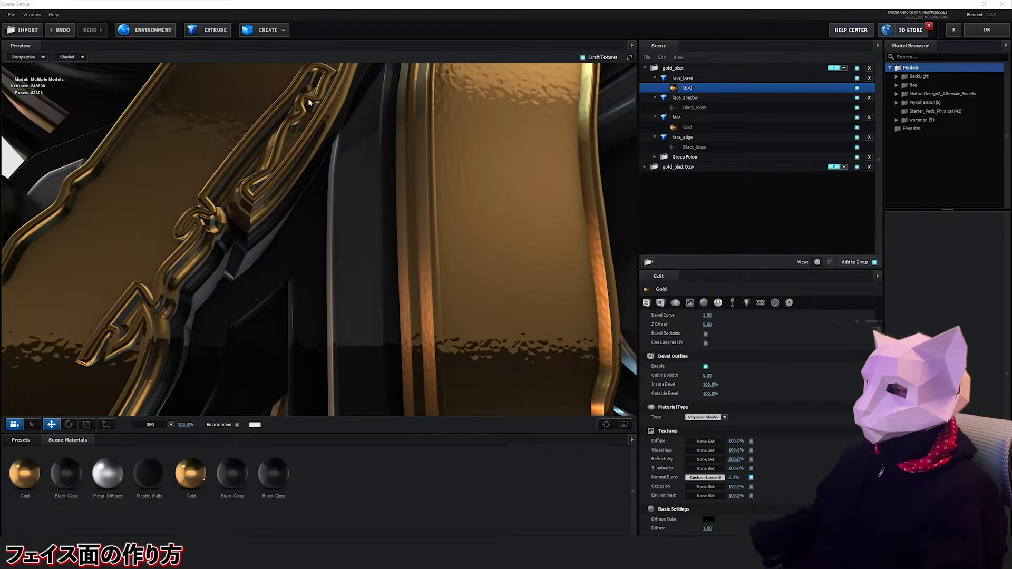
pyautogui.moveTo(235, 181); pyautogui.dragTo(272, 224)
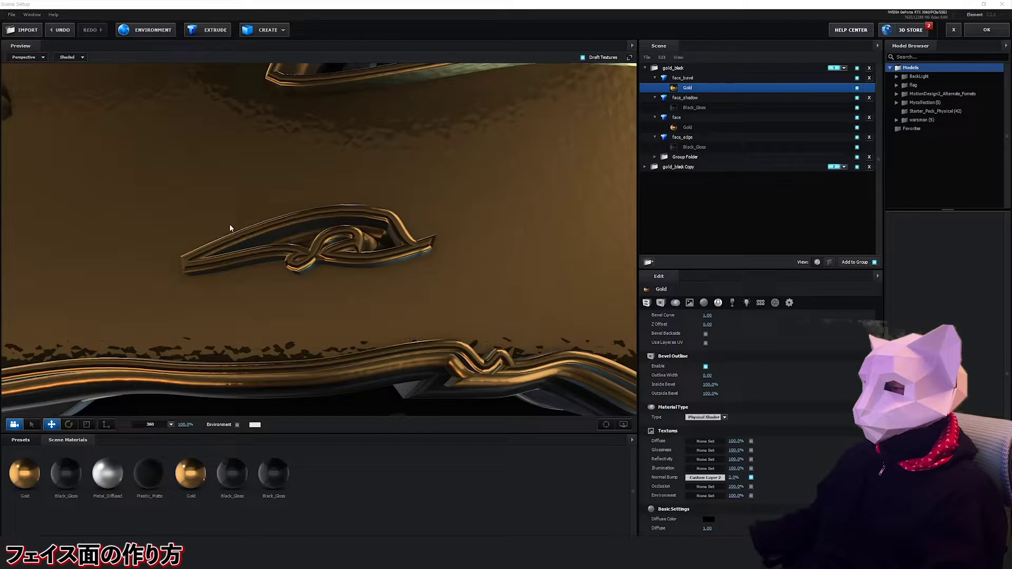
pyautogui.scroll(-3, 253, 233)
pyautogui.scroll(-3, 285, 236)
pyautogui.moveTo(296, 226); pyautogui.dragTo(446, 207)
pyautogui.scroll(-3, 284, 200)
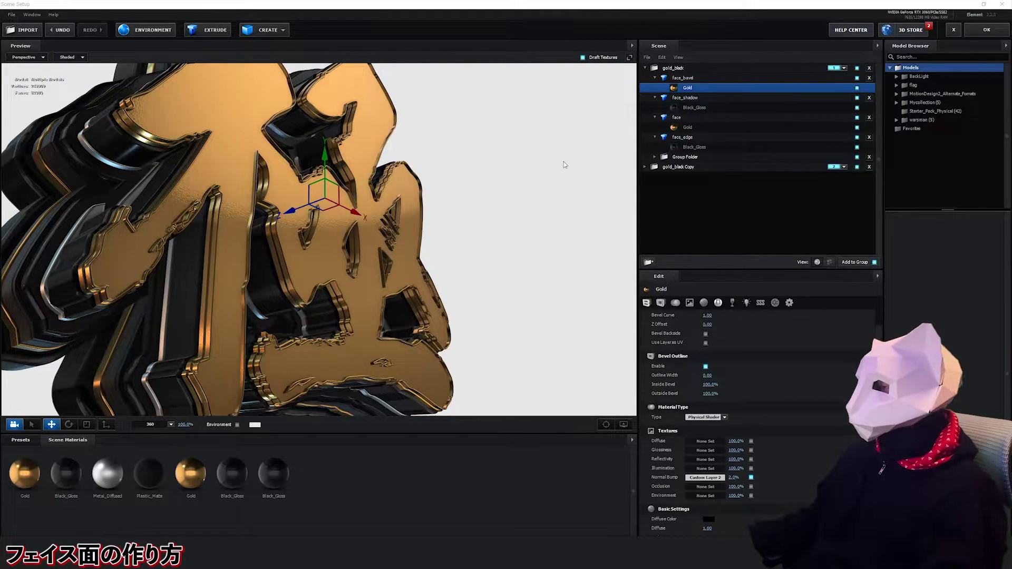
# Move the face_shadow extrusion along Z to about 1.18 so its black outline sits between the gold bevel and the face.
pyautogui.click(681, 96)
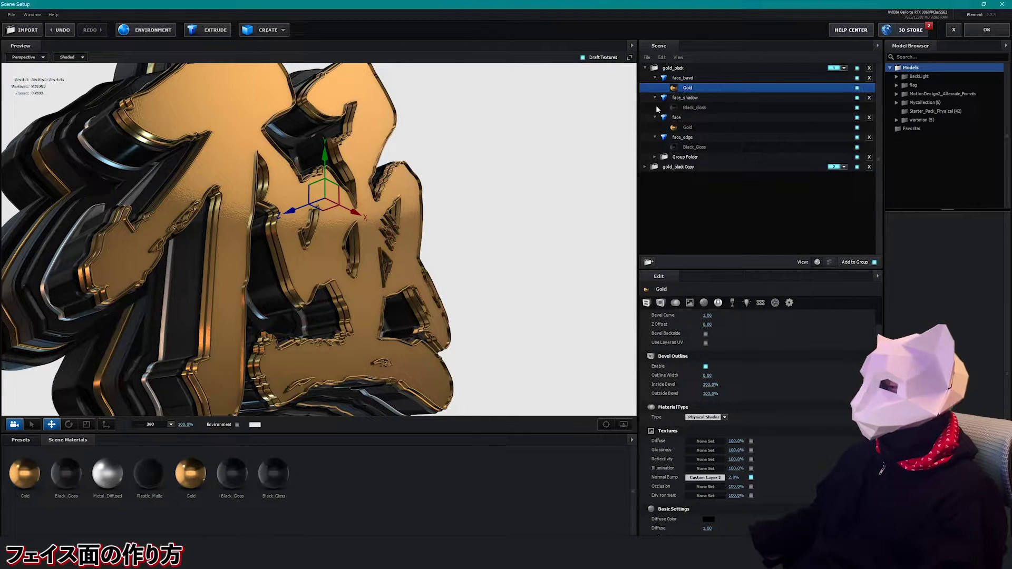
pyautogui.scroll(-5, 390, 204)
pyautogui.moveTo(482, 141); pyautogui.dragTo(332, 224)
pyautogui.moveTo(410, 173); pyautogui.dragTo(398, 173)
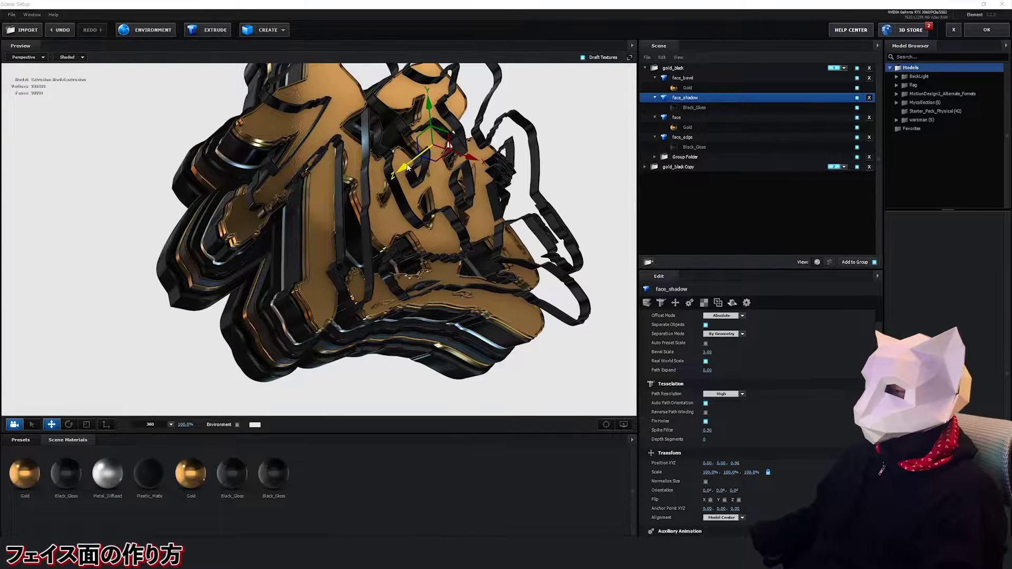
pyautogui.scroll(3, 398, 173)
pyautogui.moveTo(264, 204); pyautogui.dragTo(408, 182)
pyautogui.scroll(3, 393, 206)
pyautogui.moveTo(331, 193); pyautogui.dragTo(284, 176)
pyautogui.scroll(2, 353, 198)
pyautogui.scroll(4, 197, 140)
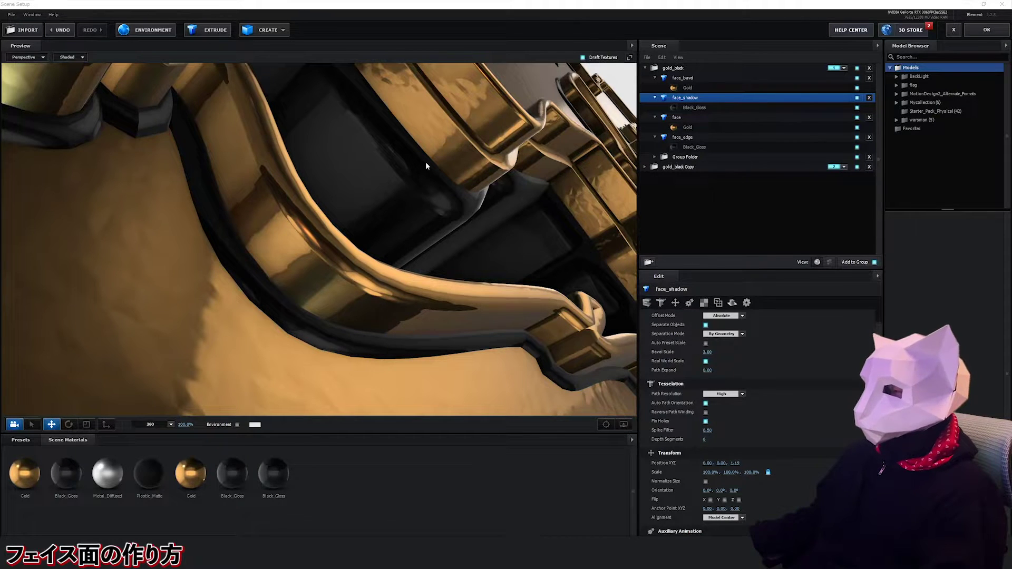
# Examine the black shadow outline around the character and its cut-outs, both close up and from a distance.
pyautogui.scroll(-5, 425, 163)
pyautogui.moveTo(425, 172); pyautogui.dragTo(369, 203)
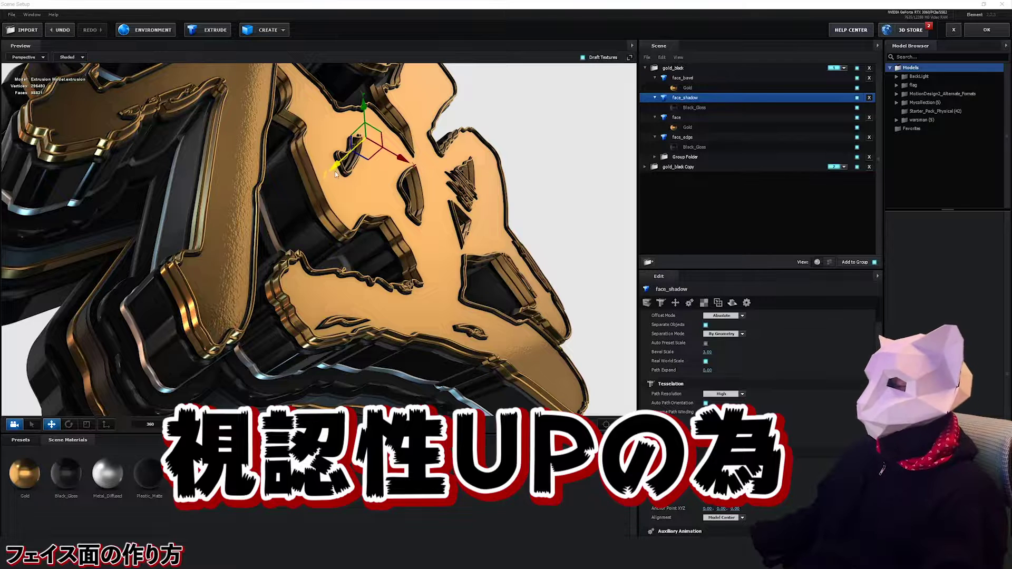
pyautogui.scroll(-5, 330, 208)
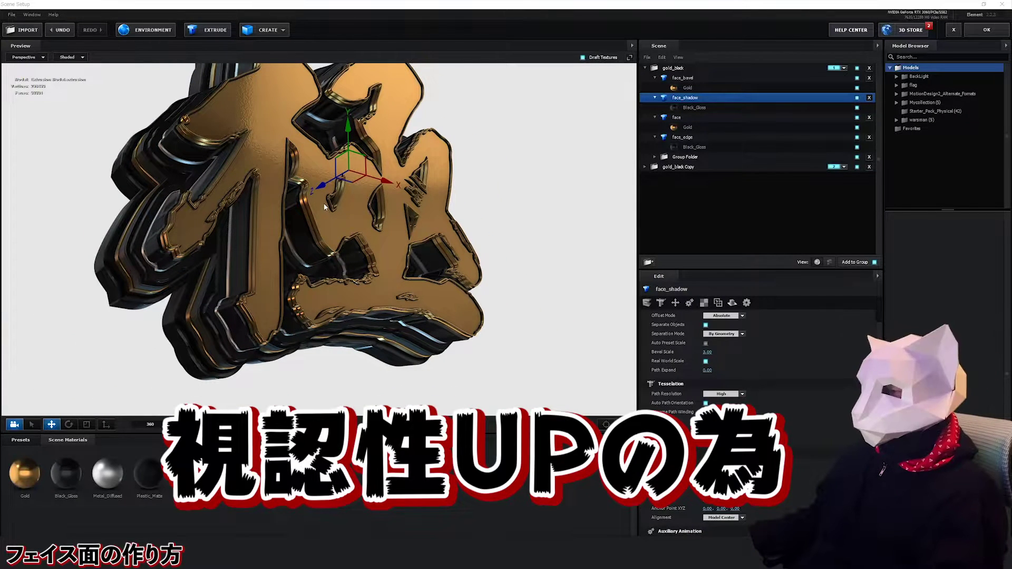
pyautogui.moveTo(562, 150); pyautogui.dragTo(565, 157)
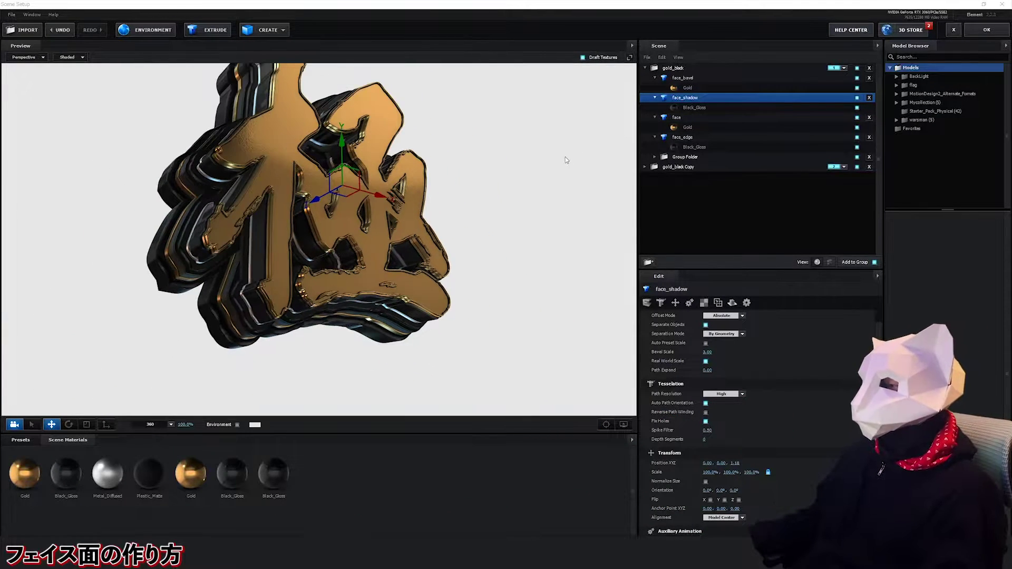
pyautogui.scroll(3, 565, 157)
pyautogui.moveTo(430, 166); pyautogui.dragTo(441, 145)
pyautogui.scroll(4, 439, 141)
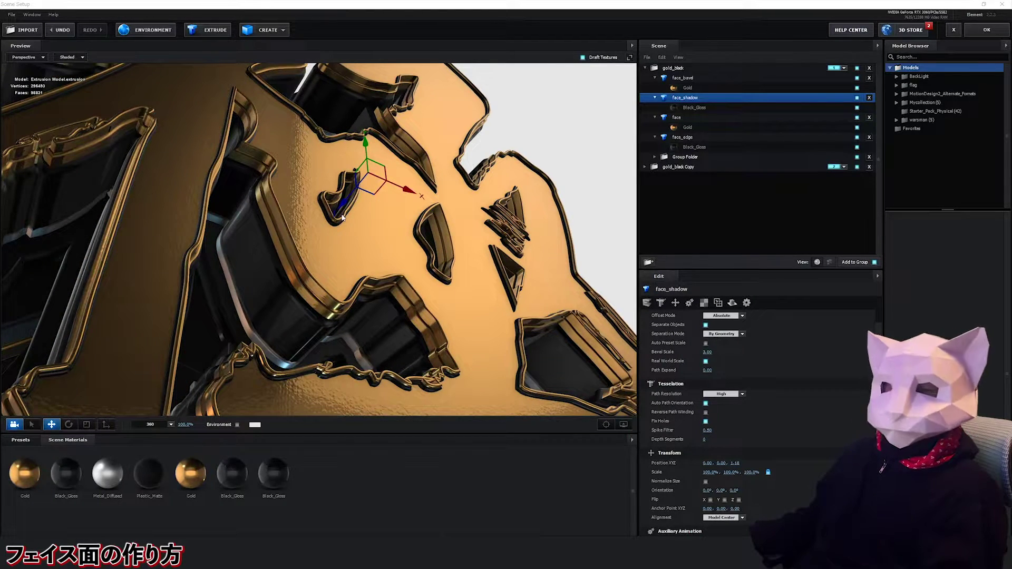
pyautogui.scroll(3, 341, 211)
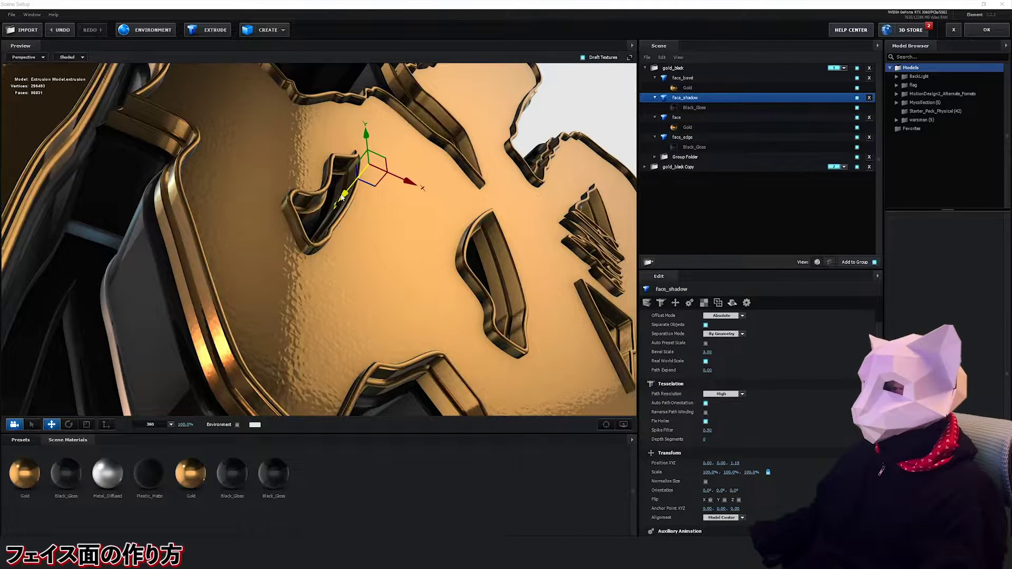
pyautogui.moveTo(342, 197); pyautogui.dragTo(344, 194)
pyautogui.scroll(3, 355, 154)
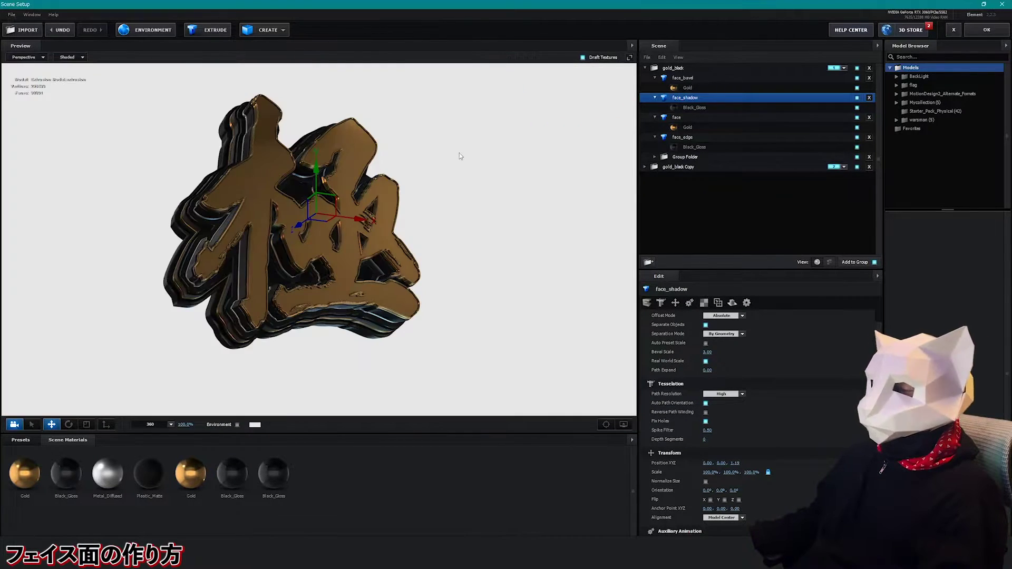
pyautogui.scroll(4, 350, 159)
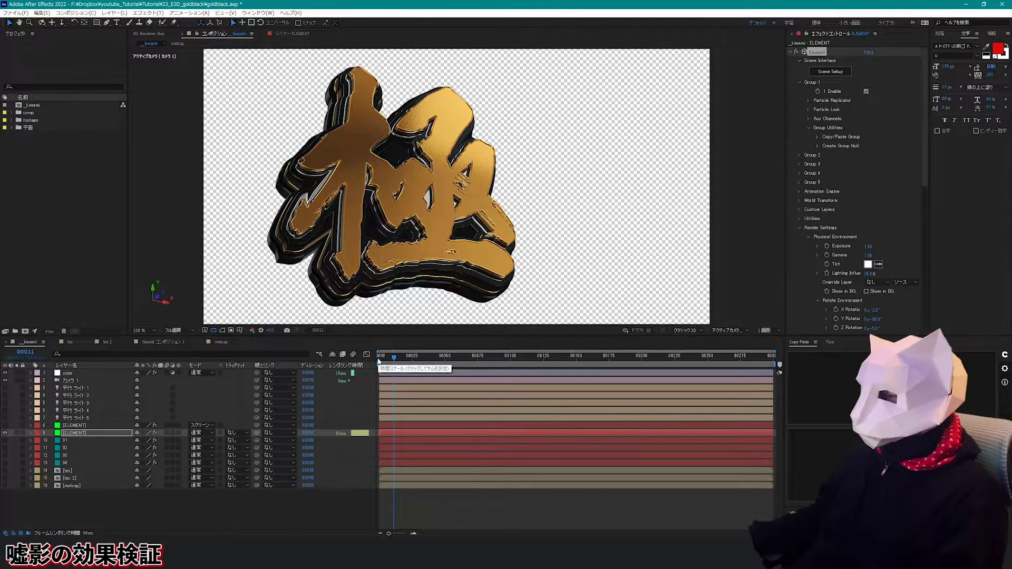
# Turn on the visibility of all five parallel lights (平行ライト 1 to 5).
pyautogui.moveTo(406, 278); pyautogui.dragTo(403, 256)
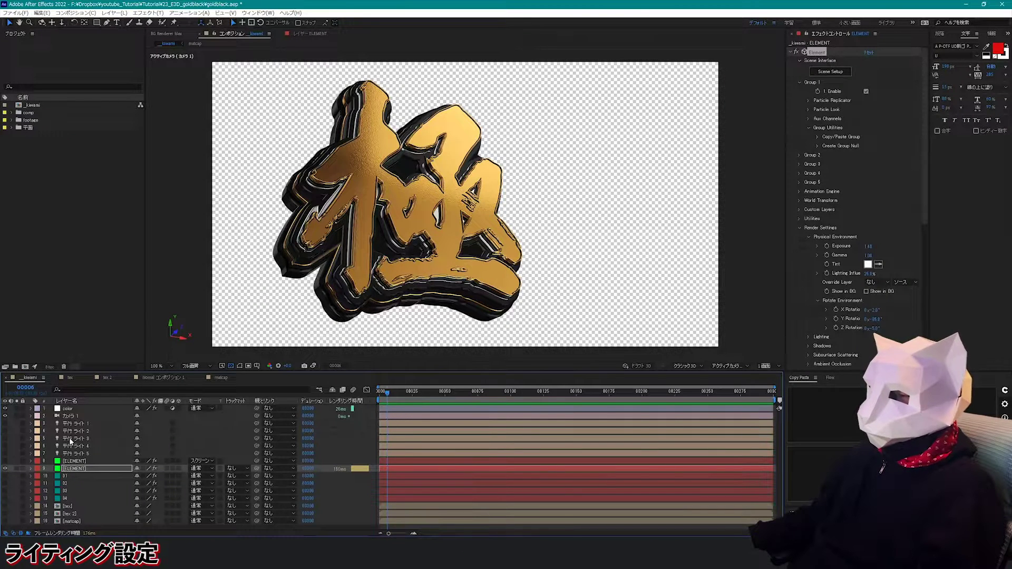
pyautogui.click(58, 455)
pyautogui.keyDown('shift'); pyautogui.click(38, 423); pyautogui.keyUp('shift')
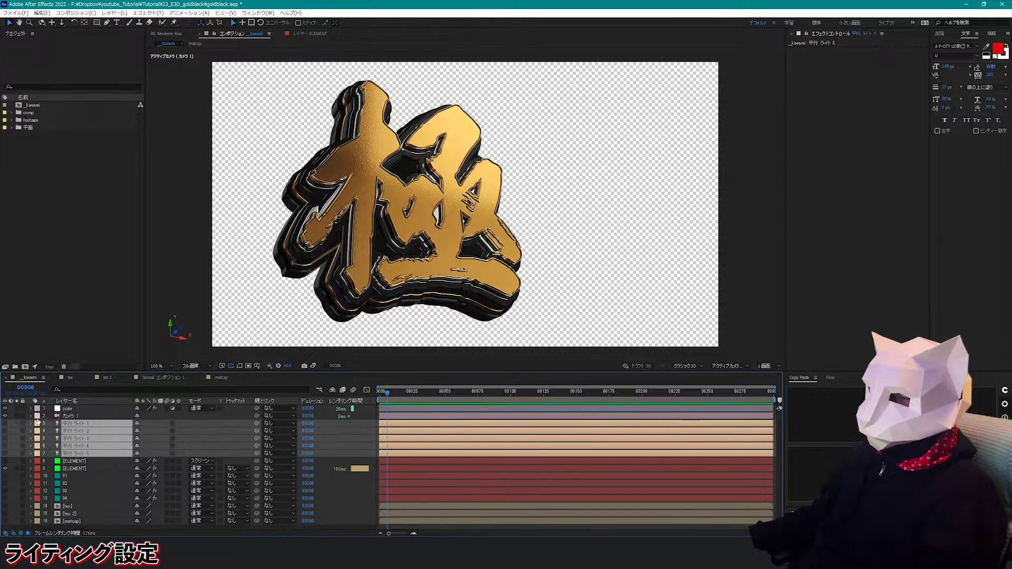
pyautogui.click(6, 424)
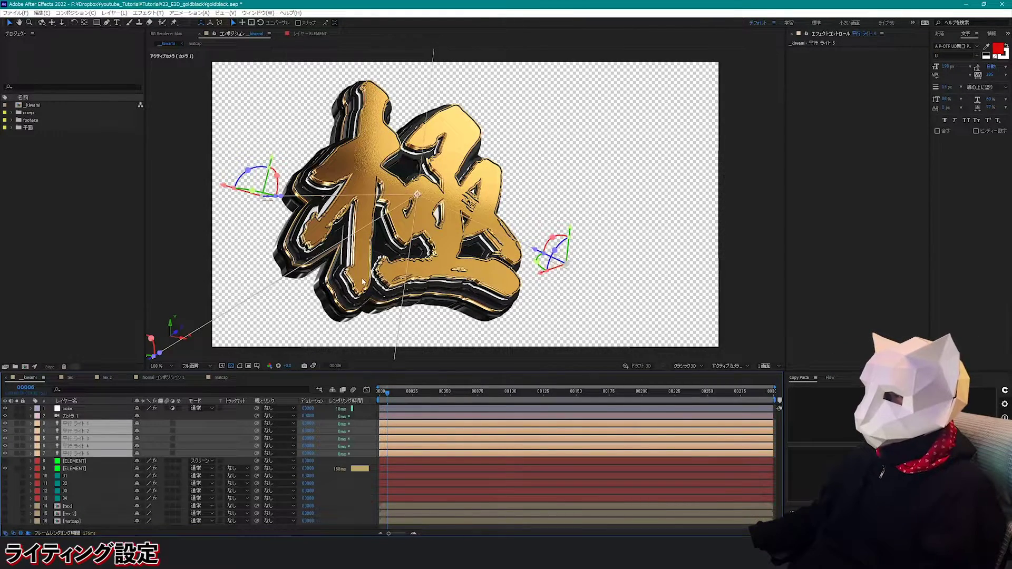
# Inspect the position of 平行ライト 1 and check what 平行ライト 2 contributes by toggling its visibility.
pyautogui.moveTo(360, 281); pyautogui.dragTo(475, 281)
pyautogui.moveTo(140, 431); pyautogui.dragTo(410, 423)
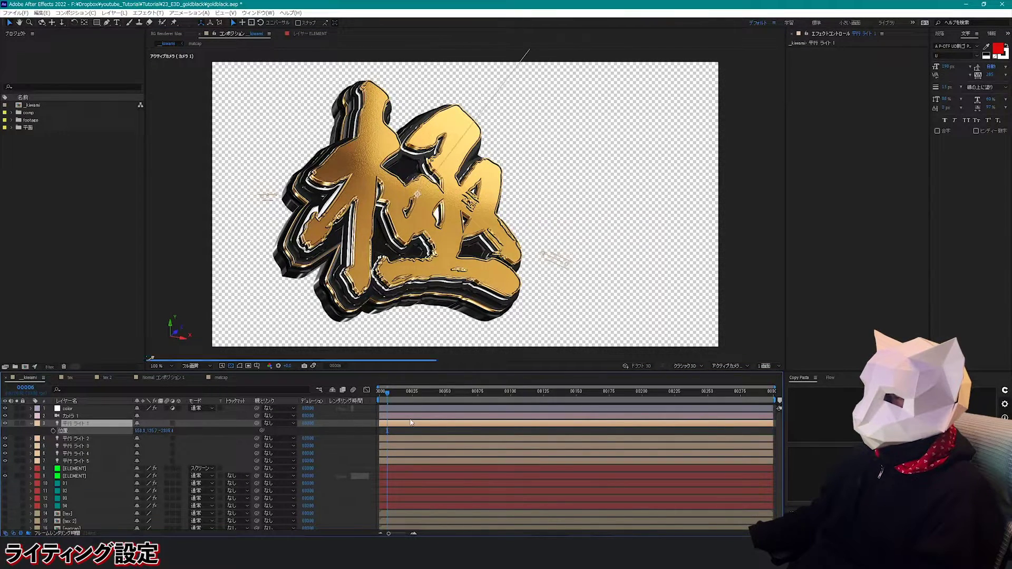
pyautogui.click(72, 440)
pyautogui.click(7, 440)
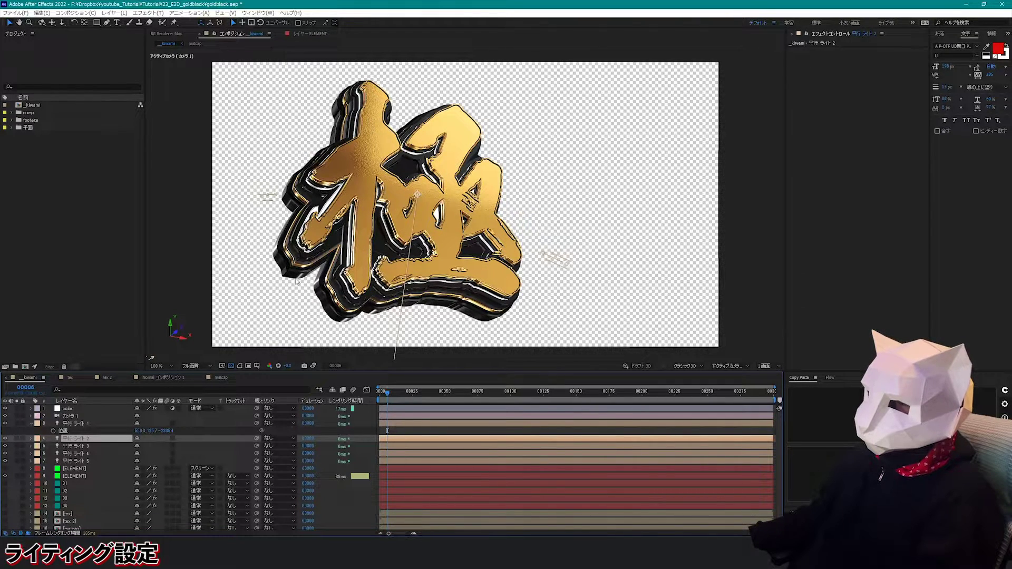
# Compare the highlights from 平行ライト 3 and 4 by toggling each light, viewing the character both close up and whole.
pyautogui.scroll(2, 297, 282)
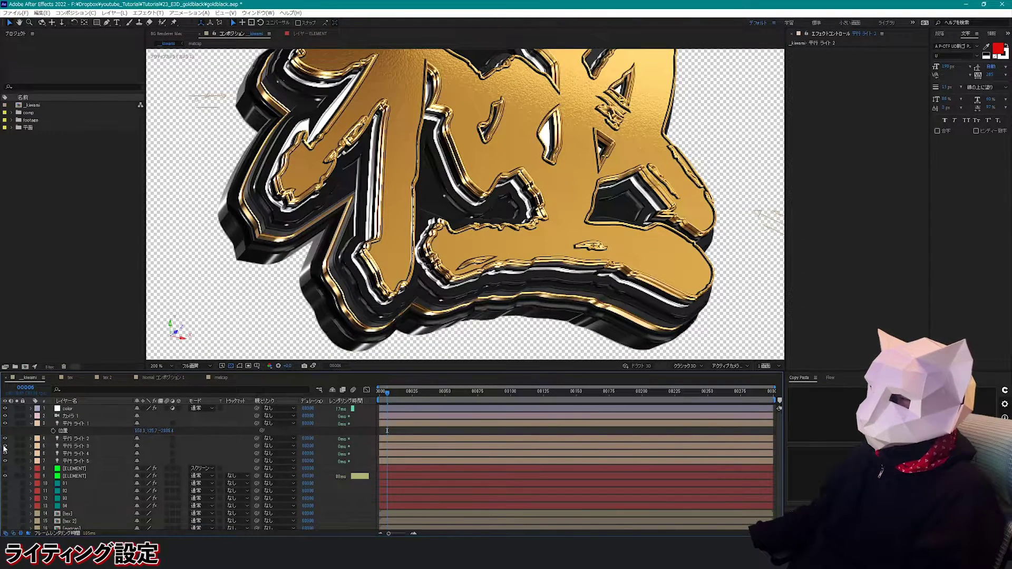
pyautogui.click(4, 446)
pyautogui.click(4, 446)
pyautogui.click(4, 446)
pyautogui.click(4, 446)
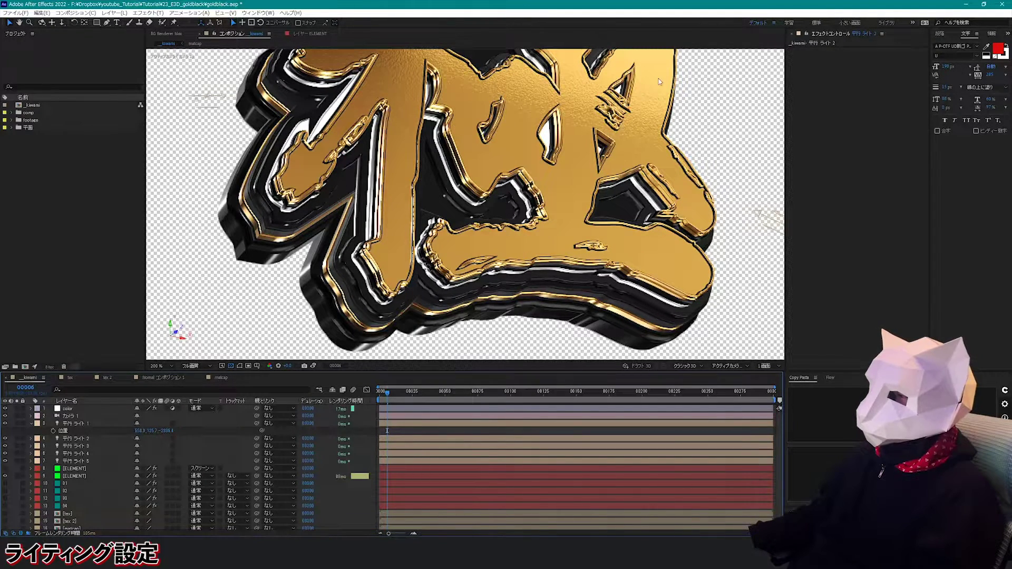
pyautogui.click(4, 456)
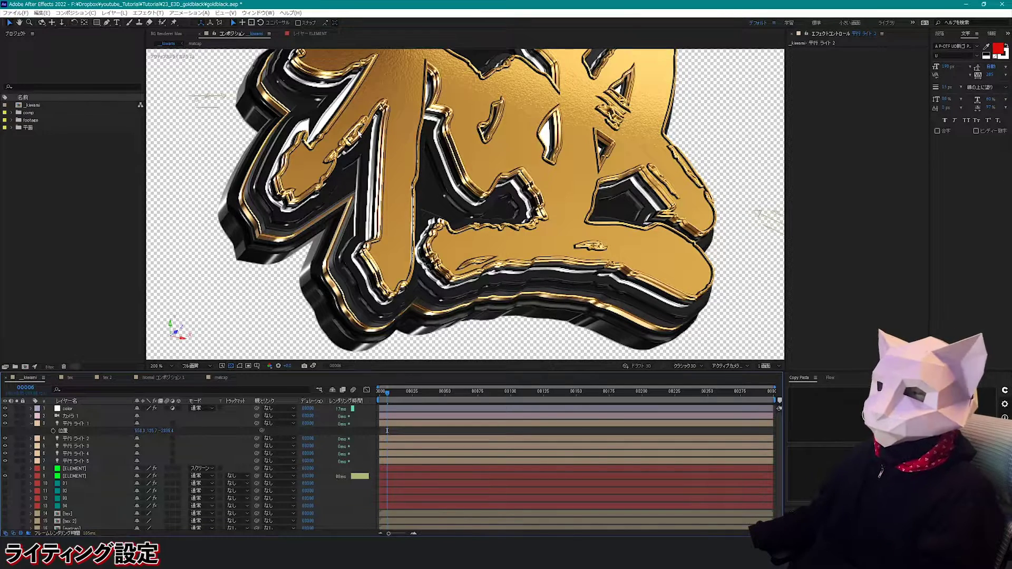
pyautogui.scroll(-4, 359, 136)
pyautogui.scroll(4, 409, 151)
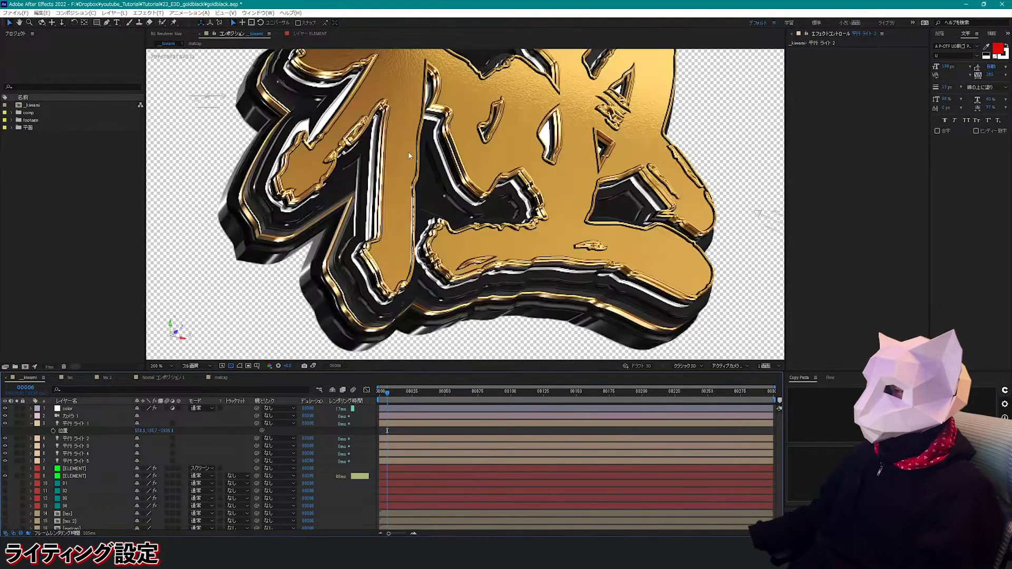
pyautogui.scroll(-3, 431, 148)
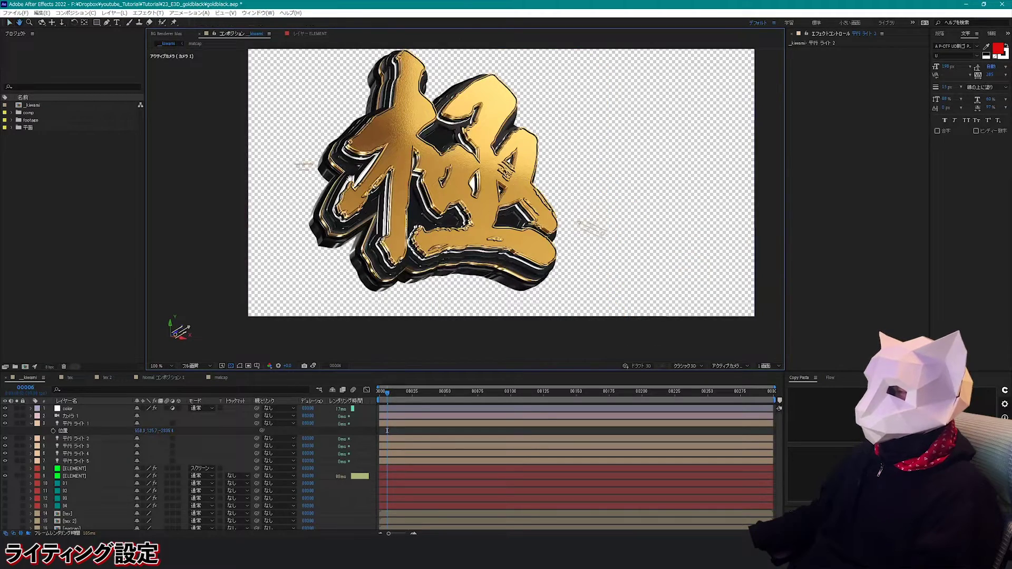
pyautogui.moveTo(322, 191); pyautogui.dragTo(320, 193)
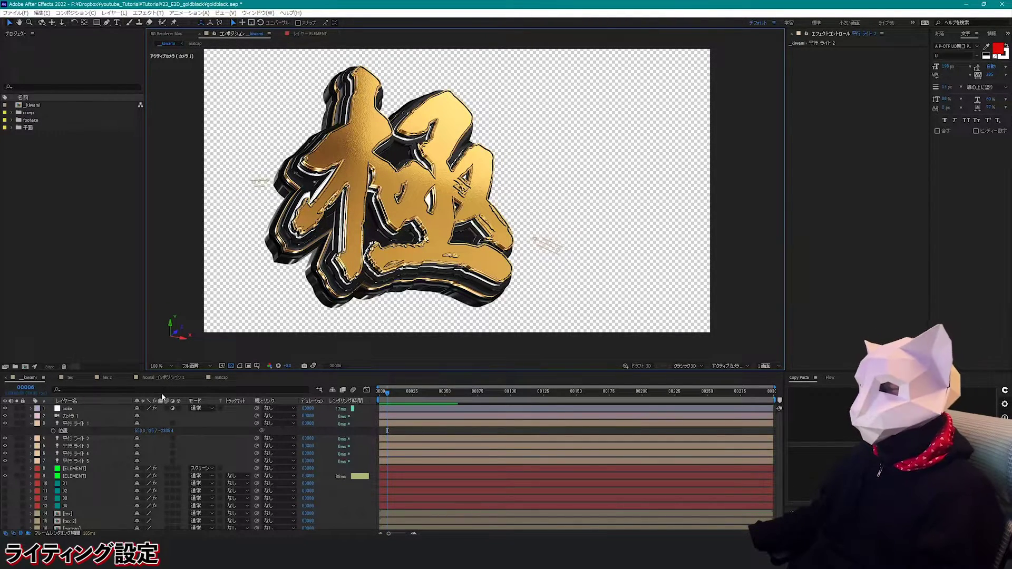
# Collapse the first light's properties and solo the upper ELEMENT layer that uses the Screen blend mode.
pyautogui.click(31, 425)
pyautogui.click(75, 461)
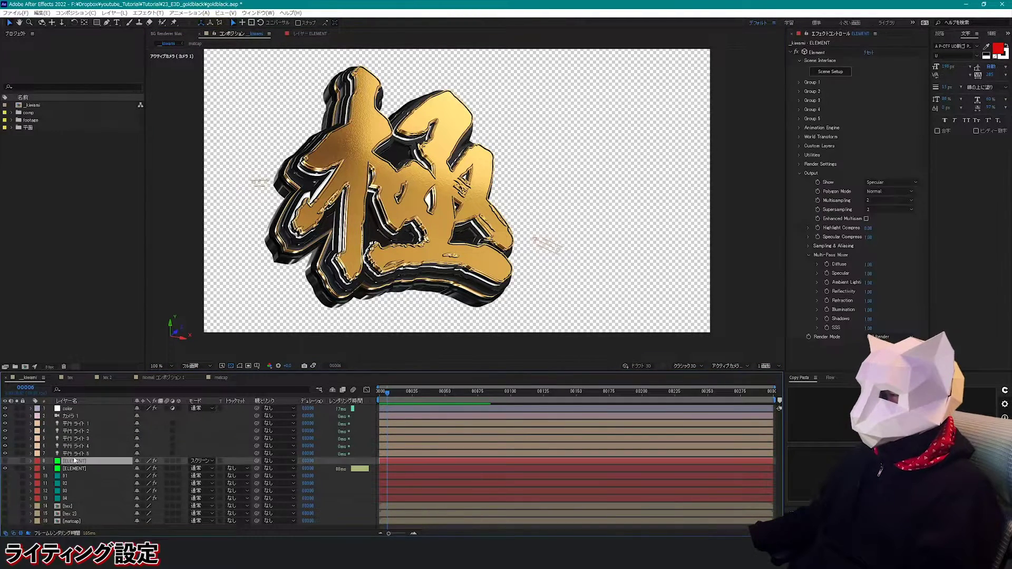
pyautogui.click(16, 462)
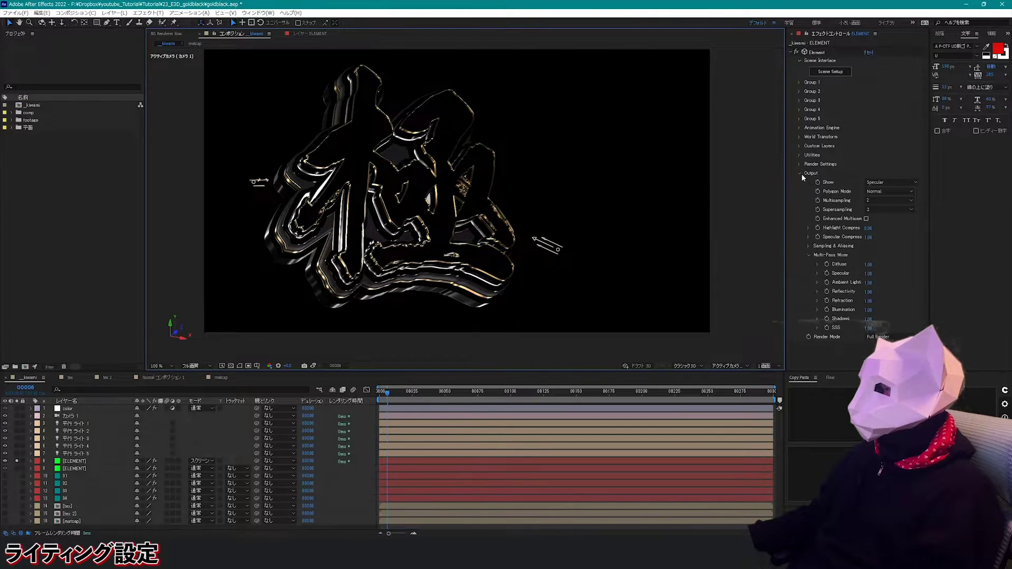
# Switch the soloed ELEMENT layer's output to Composite for comparison, and set it back to Specular.
pyautogui.click(890, 183)
pyautogui.click(882, 189)
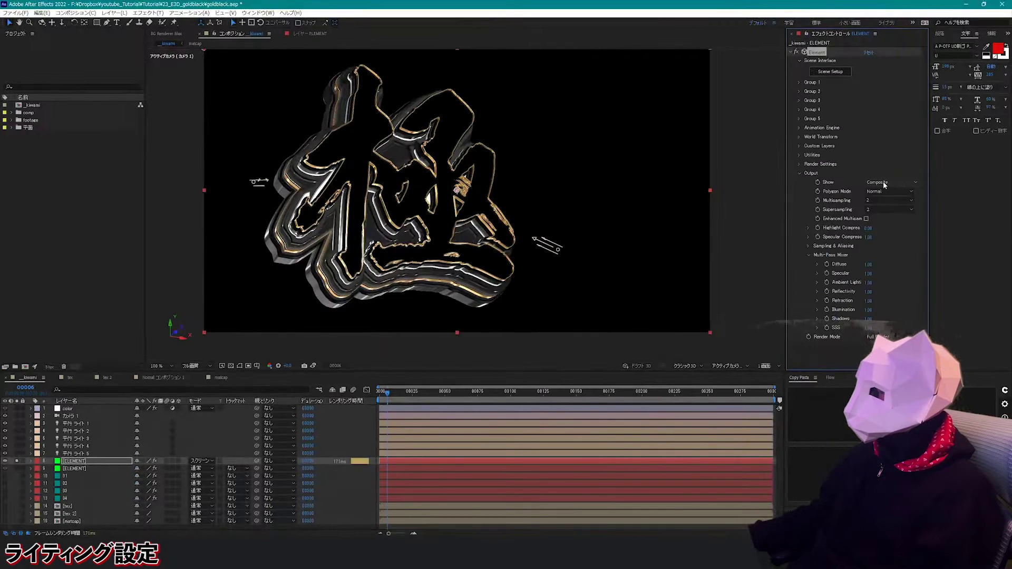
pyautogui.click(885, 183)
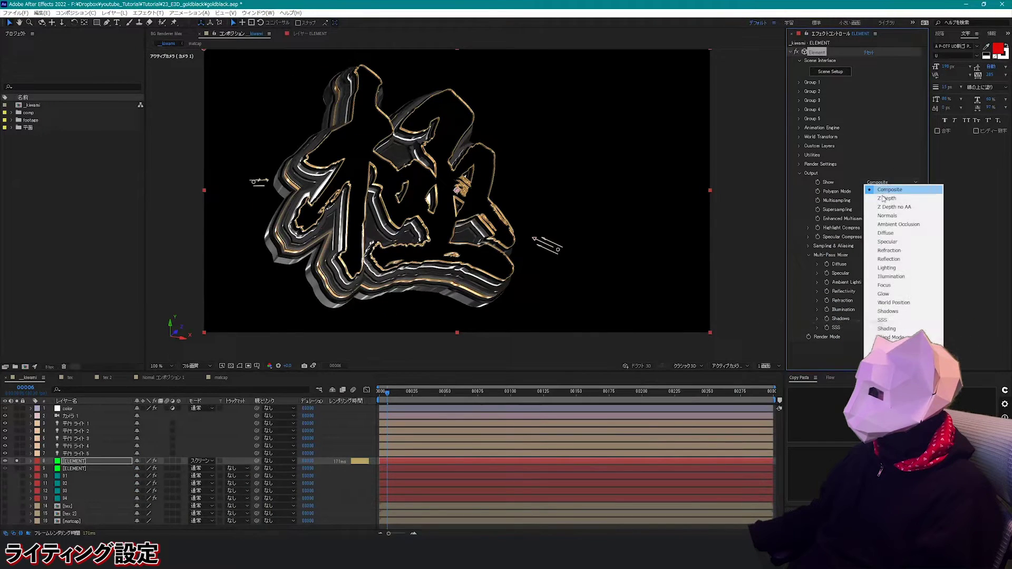
pyautogui.click(889, 243)
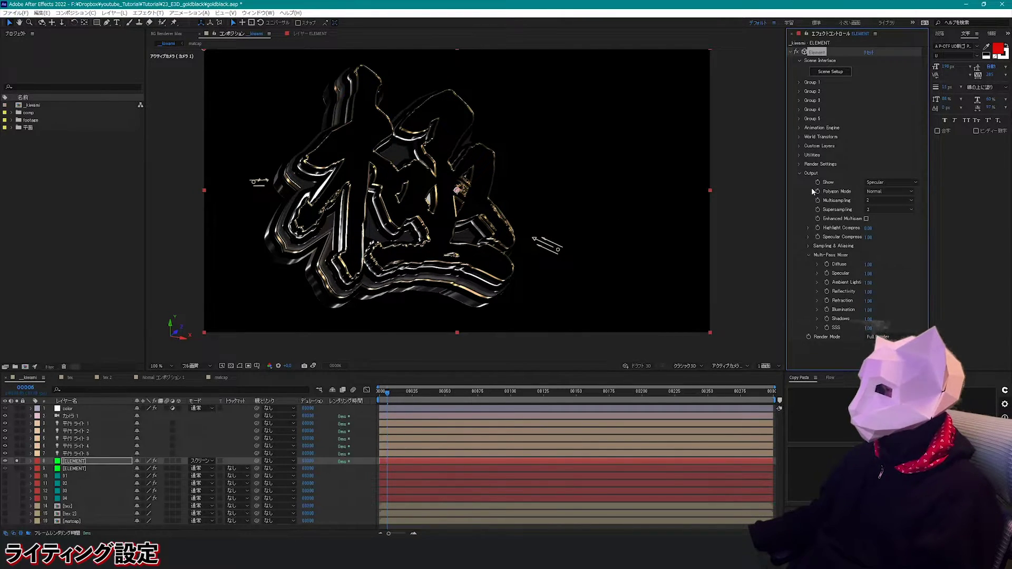
# Set Add Lighting to Dark in the upper ELEMENT layer's lighting render settings.
pyautogui.click(800, 164)
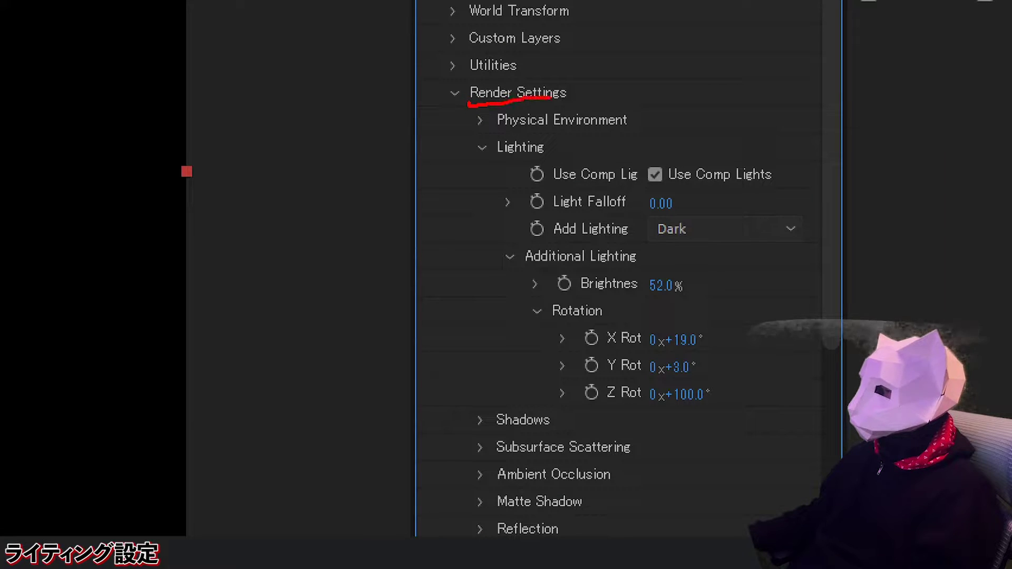
pyautogui.moveTo(483, 149); pyautogui.dragTo(543, 150)
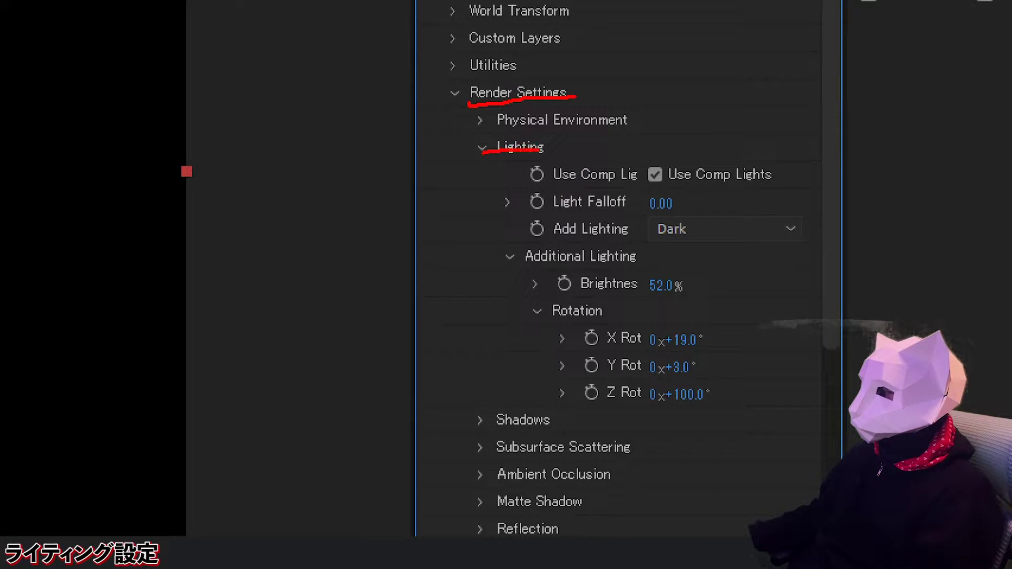
pyautogui.moveTo(529, 243); pyautogui.dragTo(825, 245)
pyautogui.moveTo(559, 293); pyautogui.dragTo(704, 290)
pyautogui.moveTo(572, 416)
pyautogui.mouseDown()
pyautogui.moveTo(732, 391)
pyautogui.moveTo(657, 312)
pyautogui.moveTo(524, 363)
pyautogui.moveTo(580, 417)
pyautogui.mouseUp()
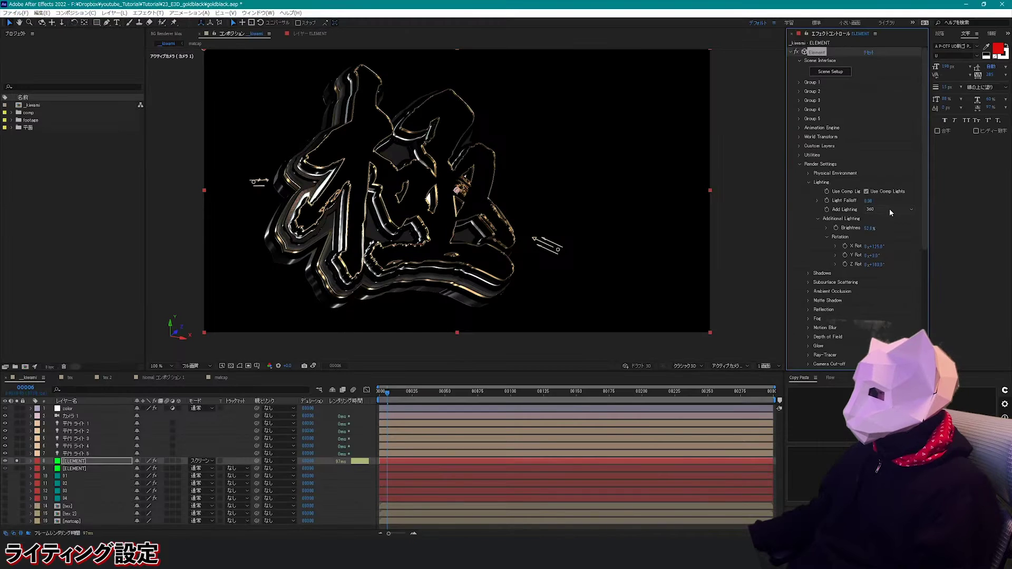
pyautogui.click(890, 209)
pyautogui.click(886, 348)
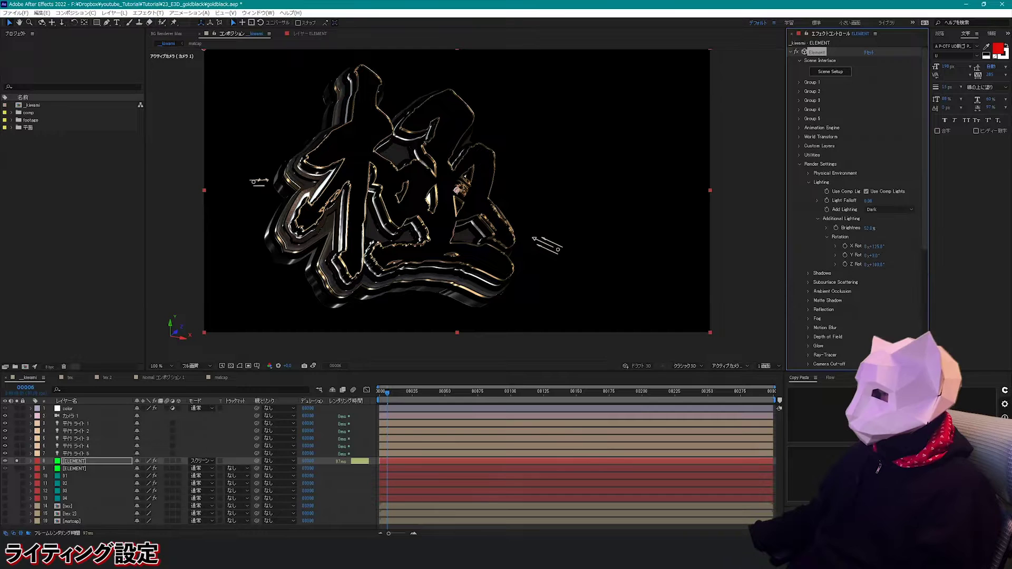
# Try different rotations for the Dark additional lighting and undo the last two changes.
pyautogui.moveTo(872, 256); pyautogui.dragTo(914, 268)
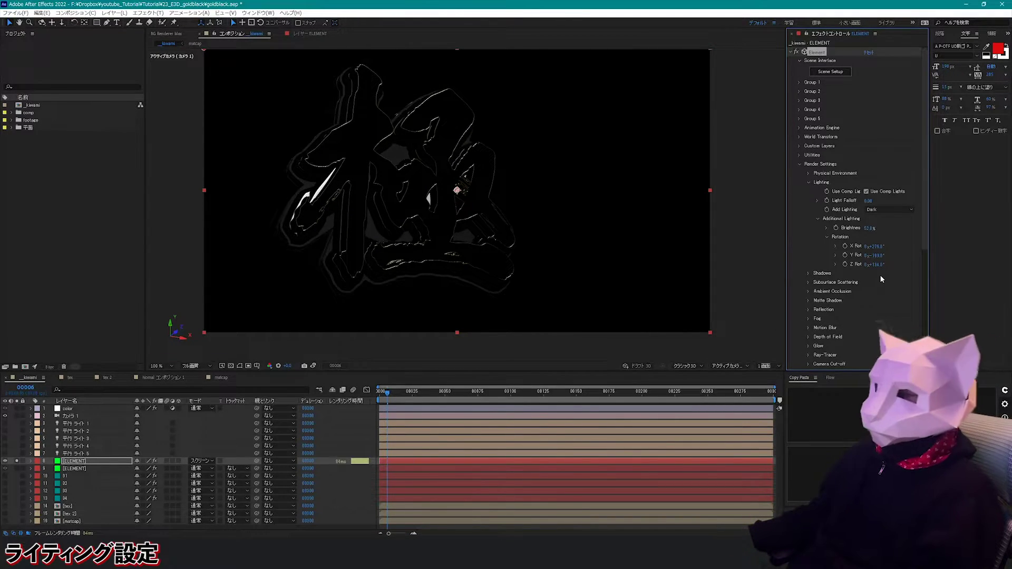
pyautogui.hotkey('ctrl', 'z')
pyautogui.hotkey('ctrl', 'z')
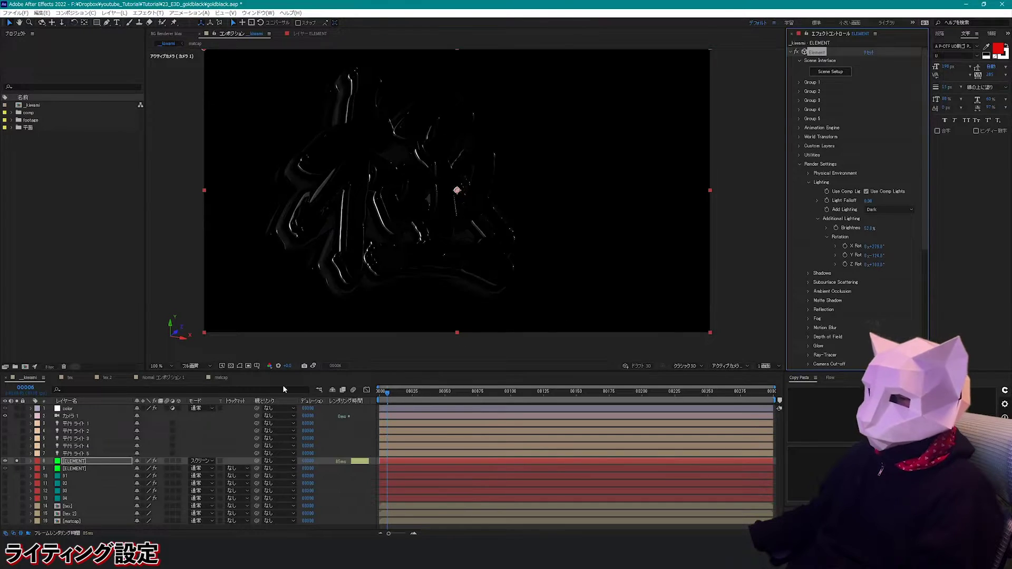
# Compare the full composite with the soloed specular ELEMENT layer, and view that layer over the transparency grid.
pyautogui.click(16, 461)
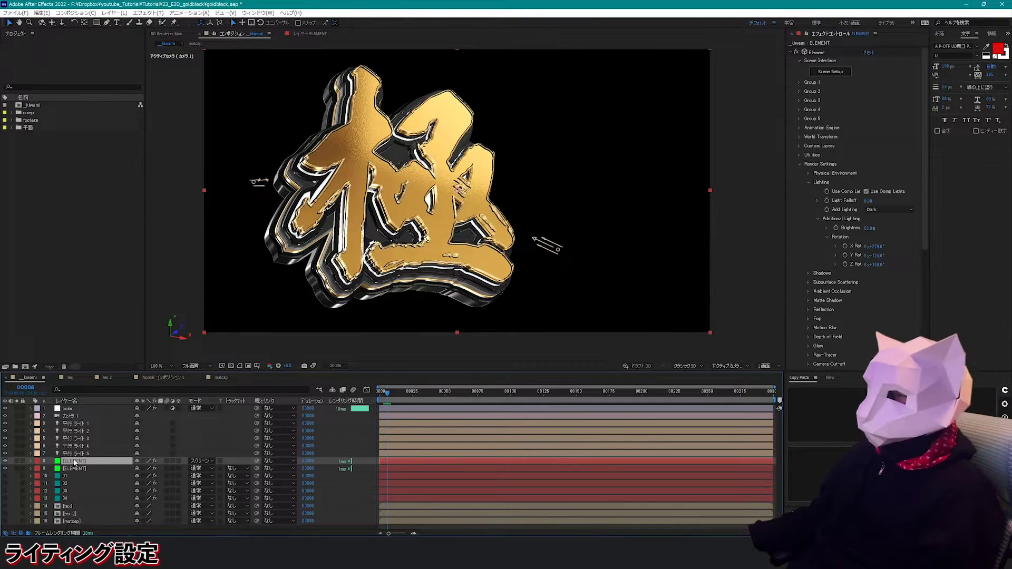
pyautogui.click(17, 461)
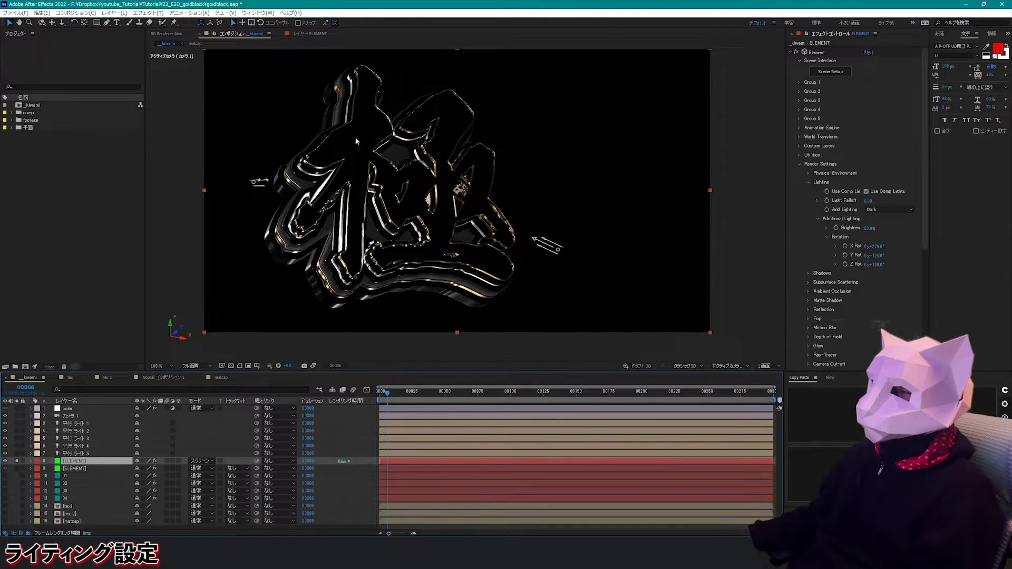
pyautogui.click(228, 366)
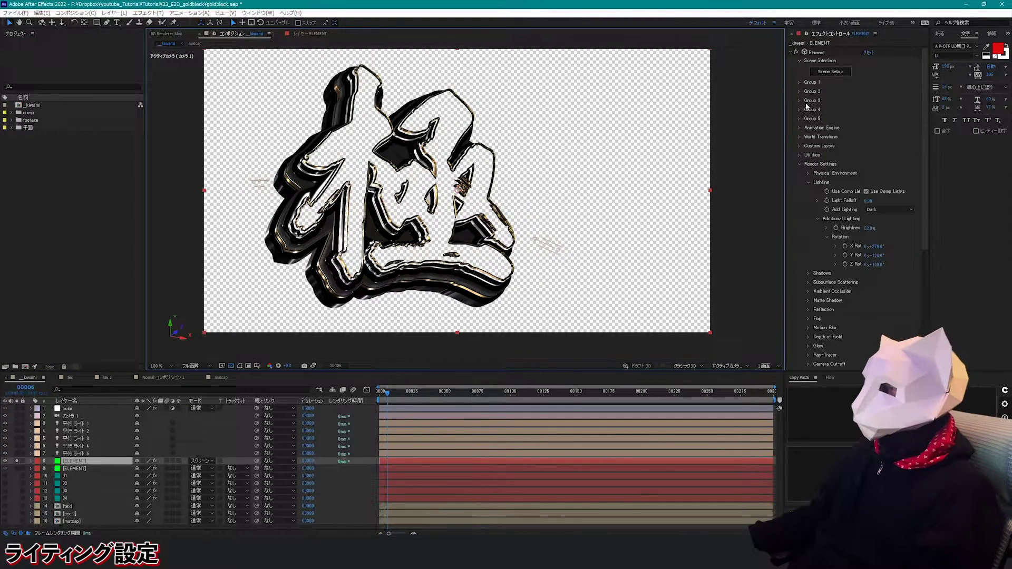
# Open the specular layer's Scene Setup and try the Gold material on the face extrusion.
pyautogui.click(826, 74)
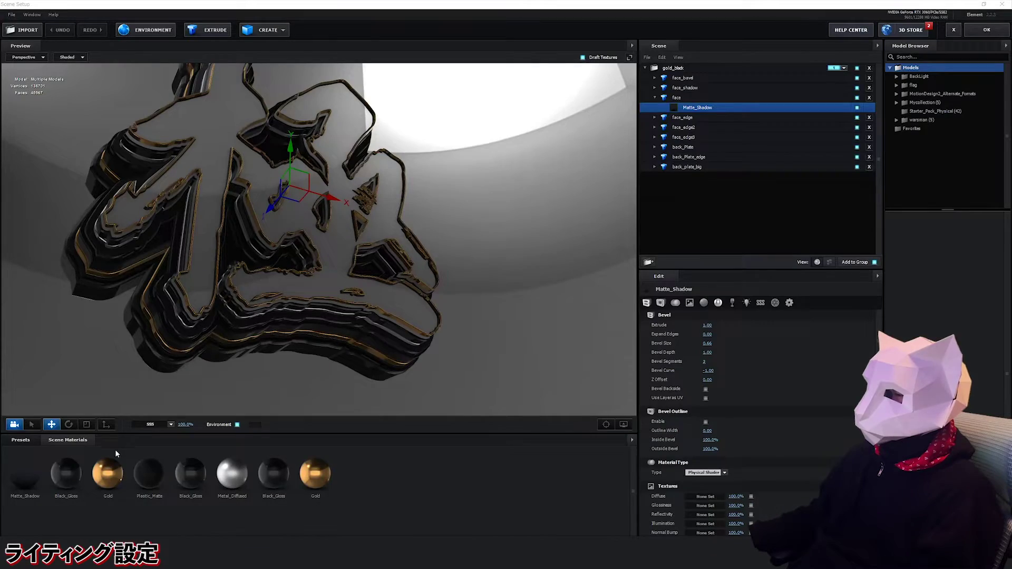
pyautogui.moveTo(108, 472); pyautogui.dragTo(691, 110)
pyautogui.scroll(3, 397, 233)
pyautogui.moveTo(397, 233); pyautogui.dragTo(390, 210)
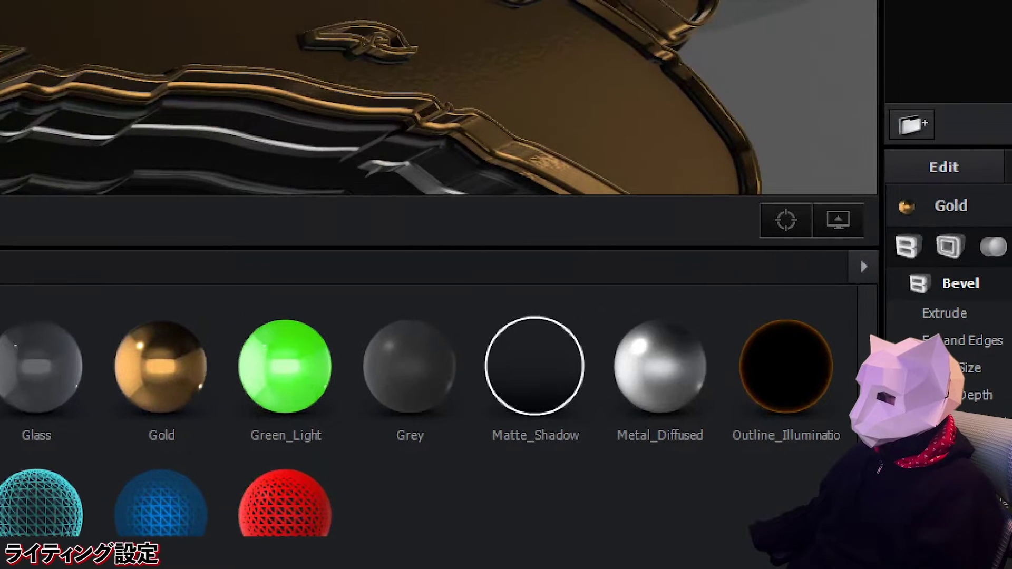
# Return the face to the physical Matte_Shadow material and examine the model from several angles.
pyautogui.click(520, 357)
pyautogui.moveTo(480, 448); pyautogui.dragTo(594, 449)
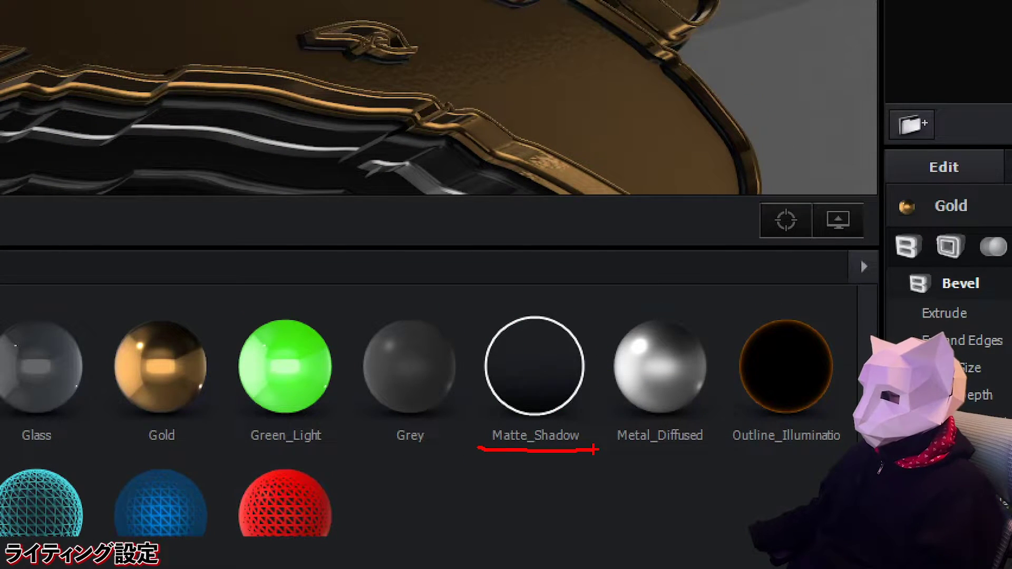
pyautogui.moveTo(452, 234); pyautogui.dragTo(448, 256)
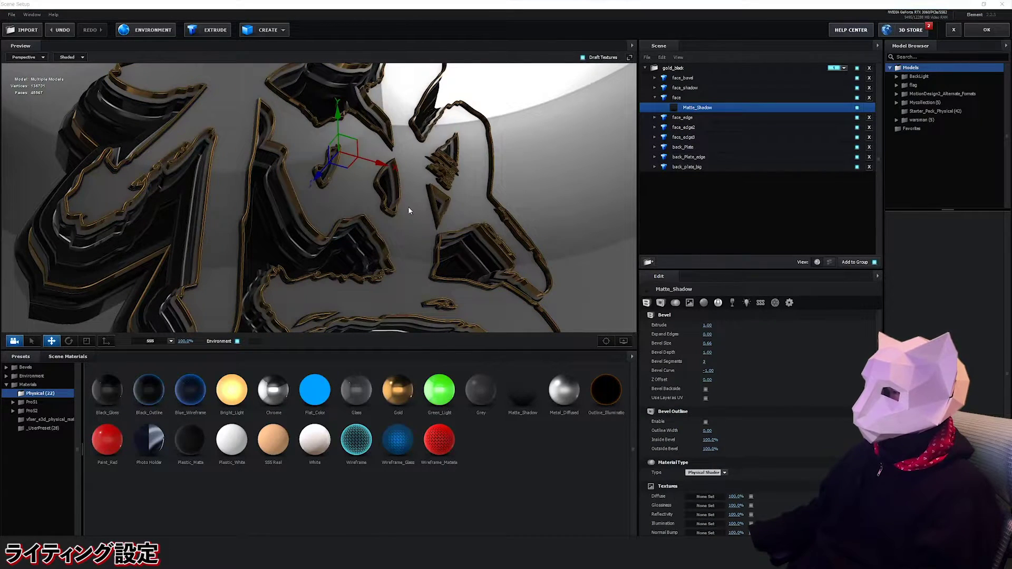
pyautogui.moveTo(408, 207); pyautogui.dragTo(412, 230)
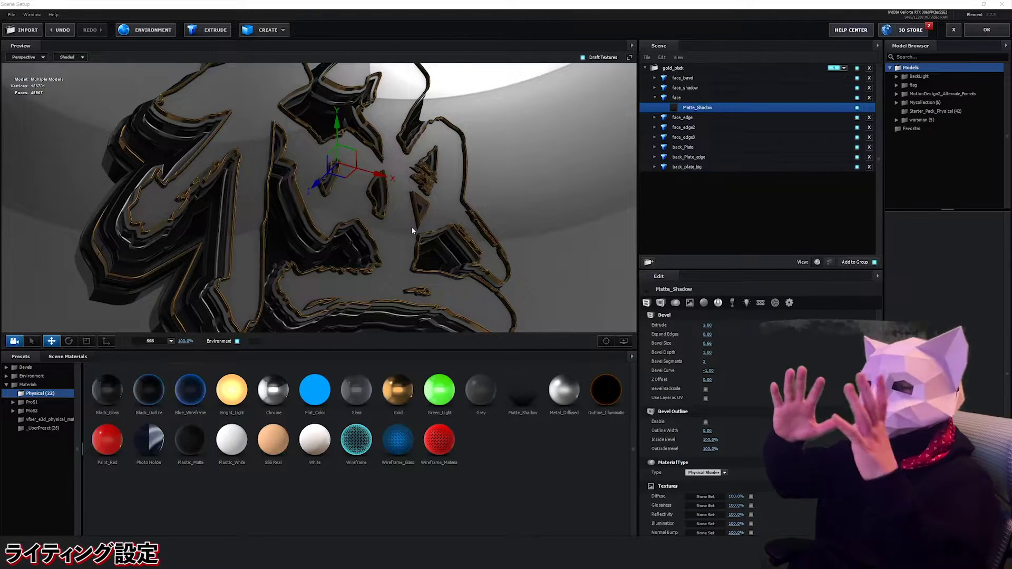
pyautogui.moveTo(411, 227); pyautogui.dragTo(292, 157)
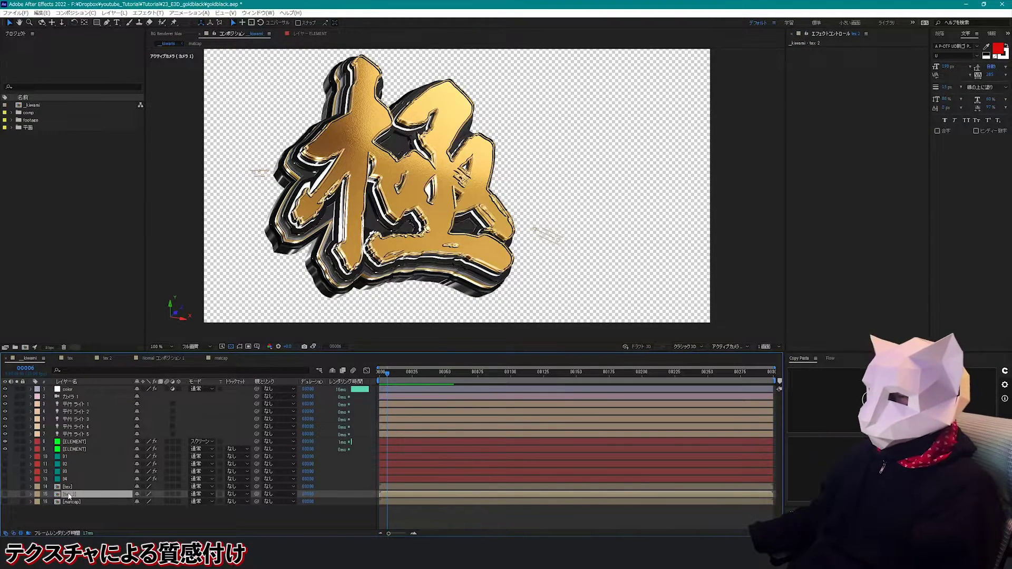
# Select the lower ELEMENT layer and examine the gold face's surface texture close up.
pyautogui.click(74, 449)
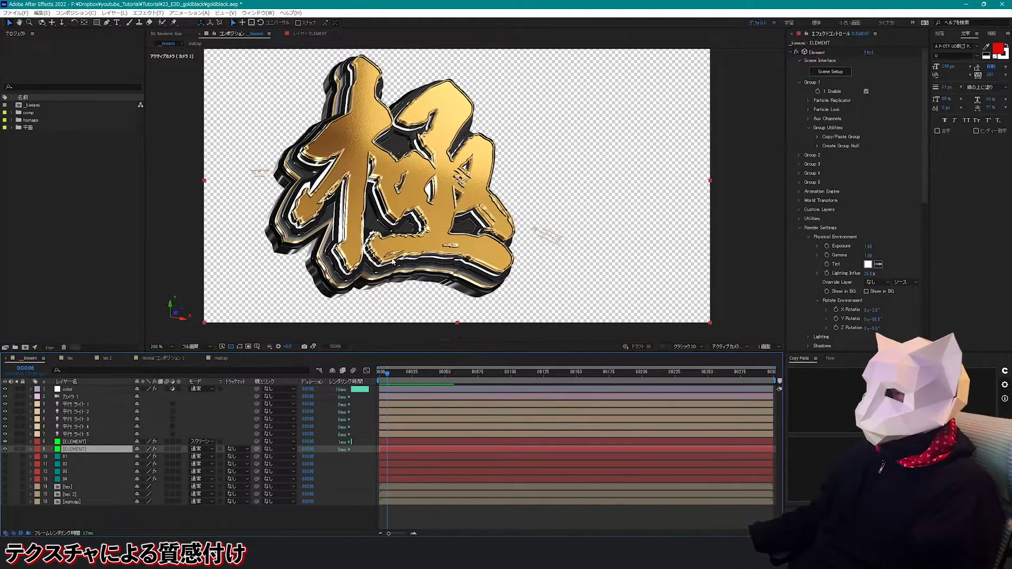
pyautogui.scroll(2, 393, 261)
pyautogui.scroll(2, 443, 152)
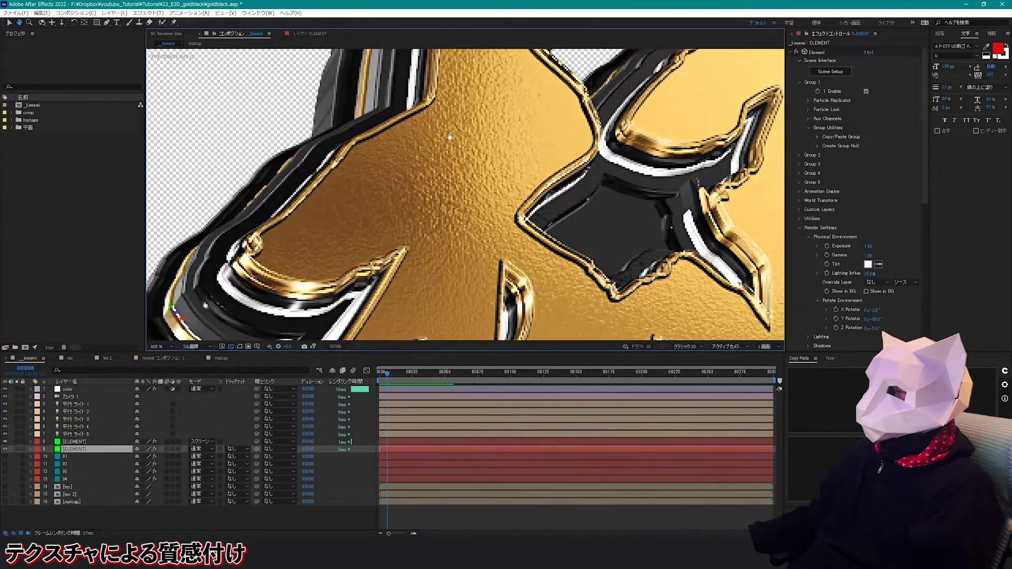
pyautogui.scroll(-1, 445, 150)
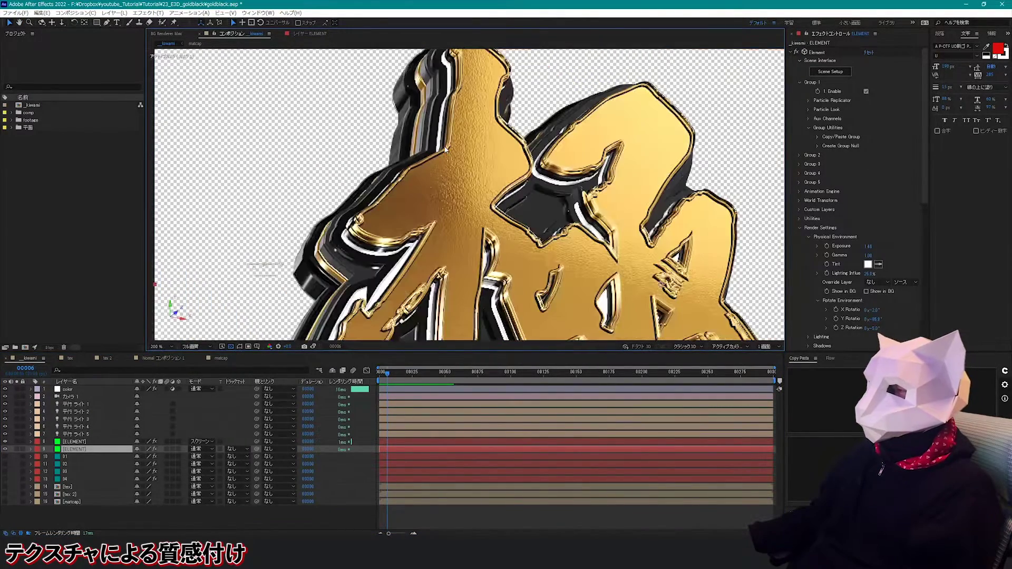
pyautogui.scroll(-2, 452, 160)
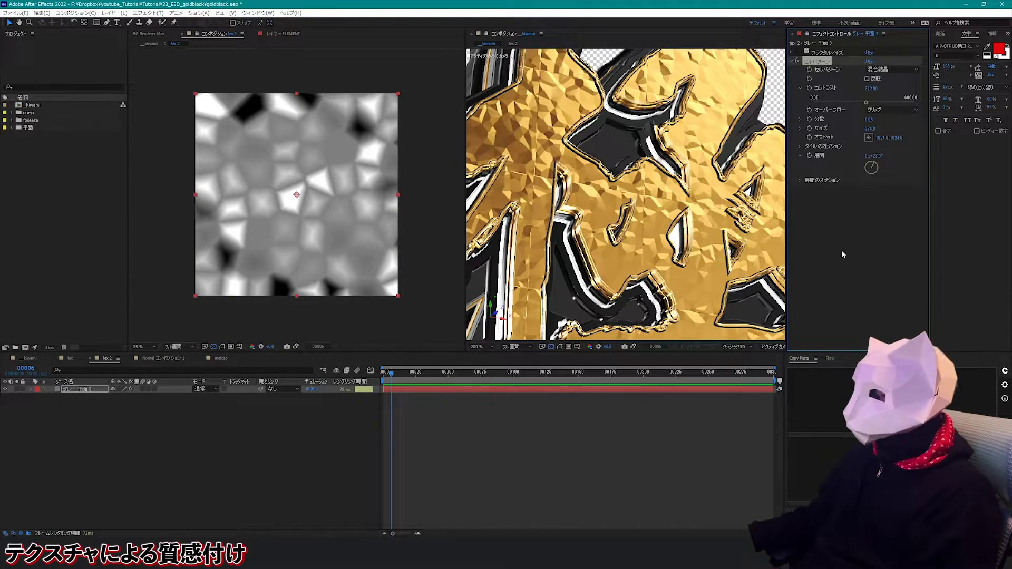
# Reduce the Cell Pattern effect's Size to about 258 on the gray solid in the texture composition.
pyautogui.scroll(-2, 651, 192)
pyautogui.scroll(2, 646, 199)
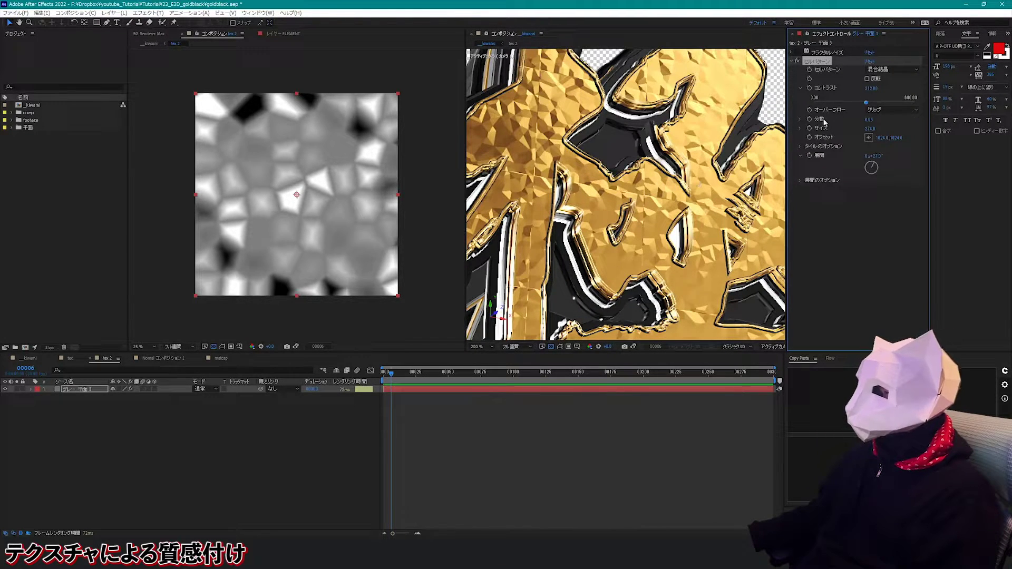
pyautogui.hotkey('ctrl', 'z')
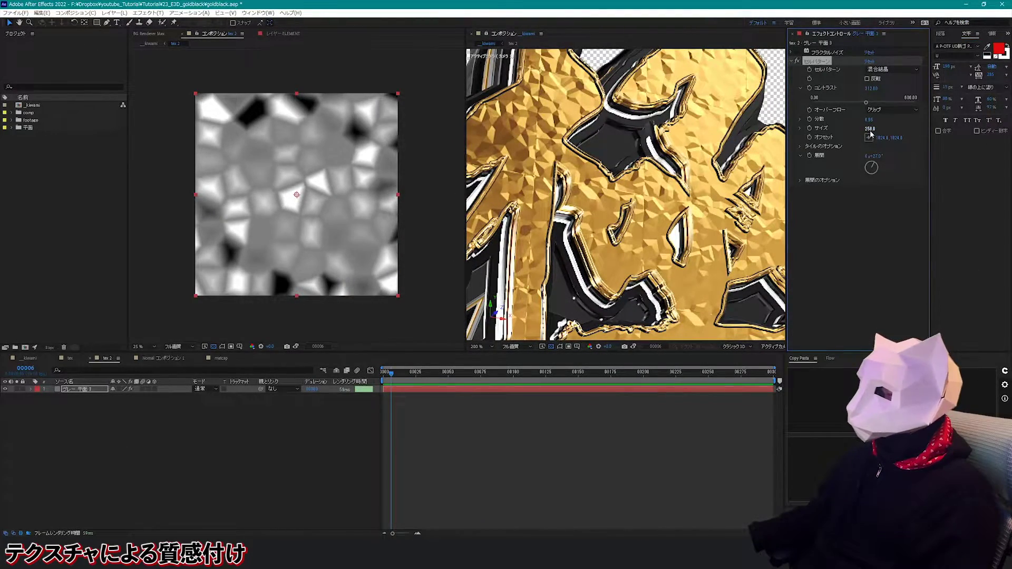
pyautogui.moveTo(871, 134); pyautogui.dragTo(797, 157)
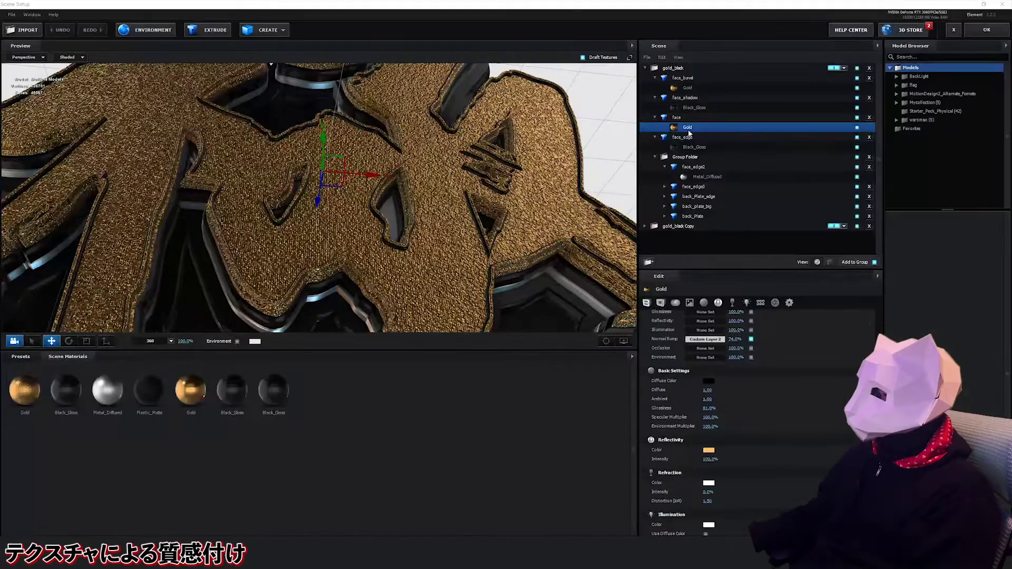
# Open the Normal Bump texture channel of the face's Gold material and examine its Custom Layer 2 map and Convert Bump option.
pyautogui.scroll(-3, 710, 316)
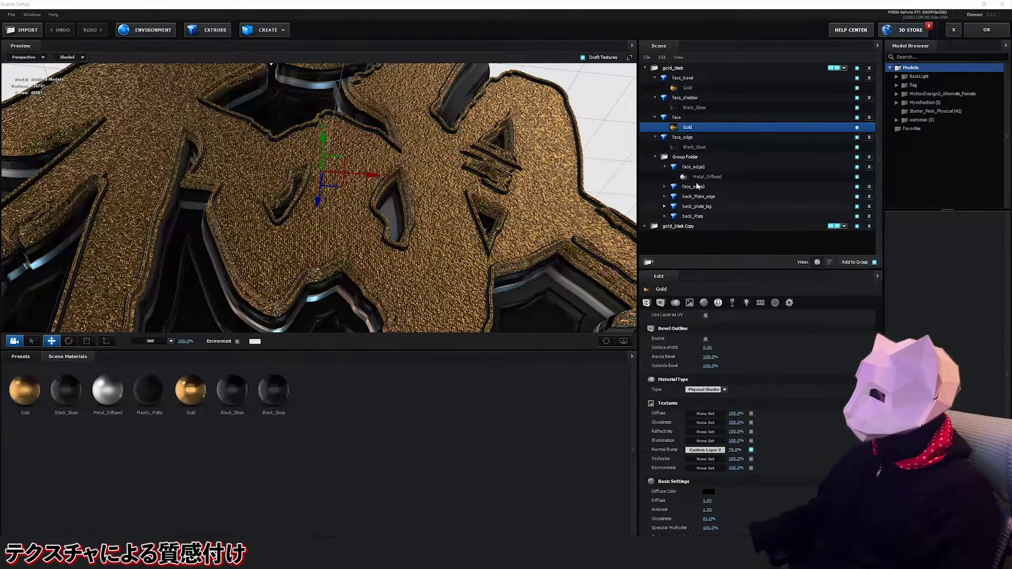
pyautogui.scroll(-1, 701, 401)
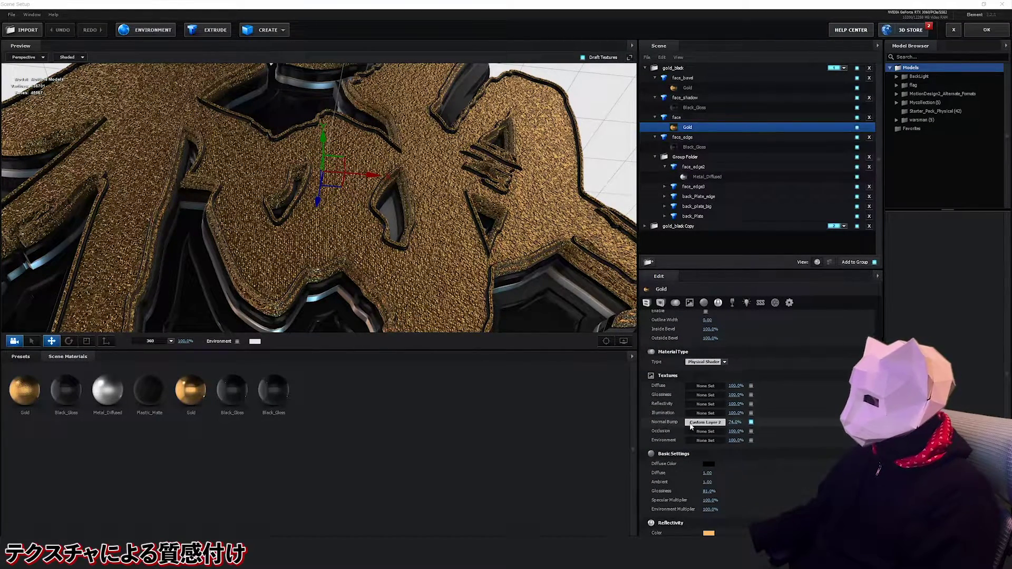
pyautogui.click(700, 423)
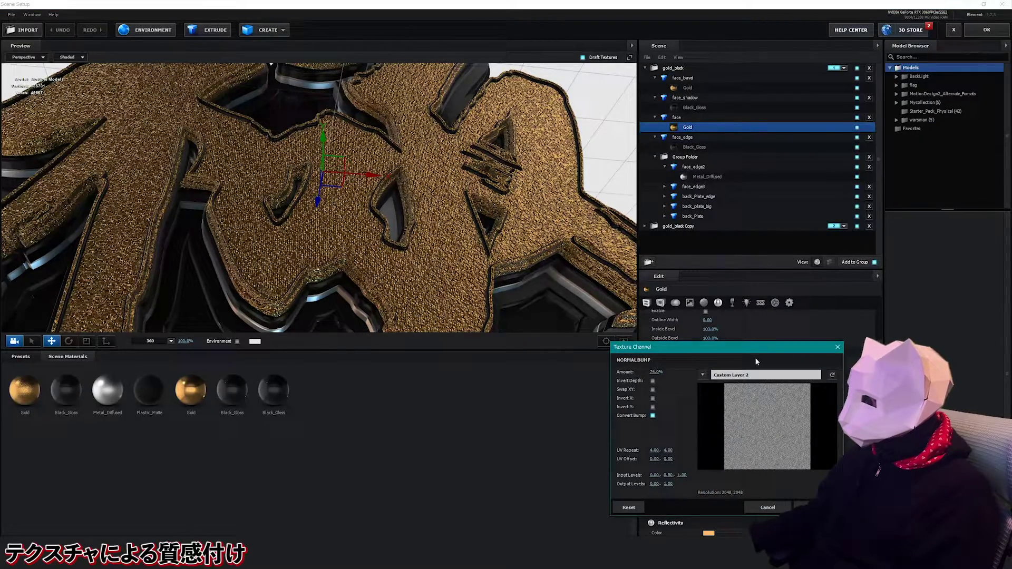
pyautogui.moveTo(756, 350); pyautogui.dragTo(714, 318)
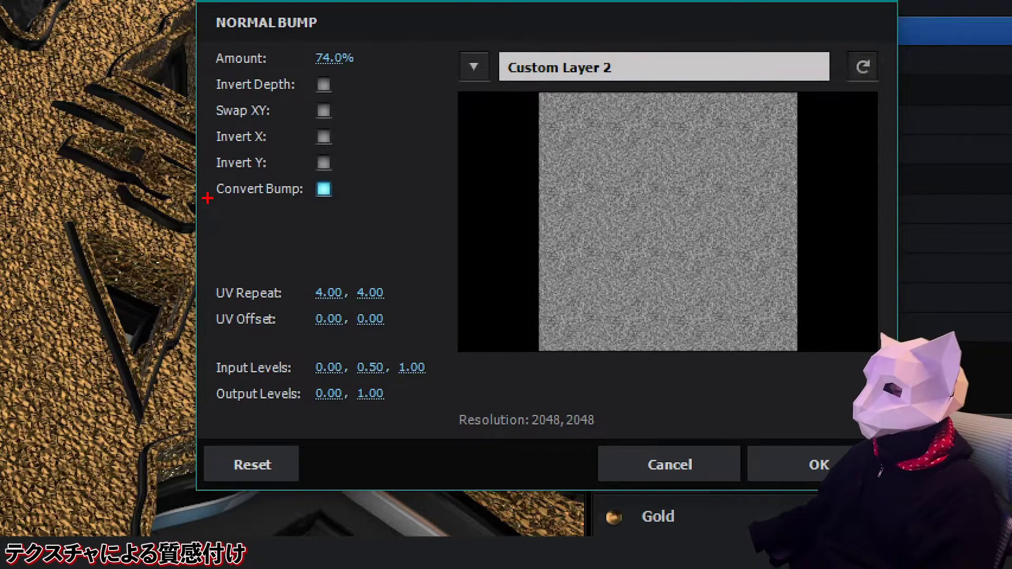
pyautogui.moveTo(208, 200); pyautogui.dragTo(357, 210)
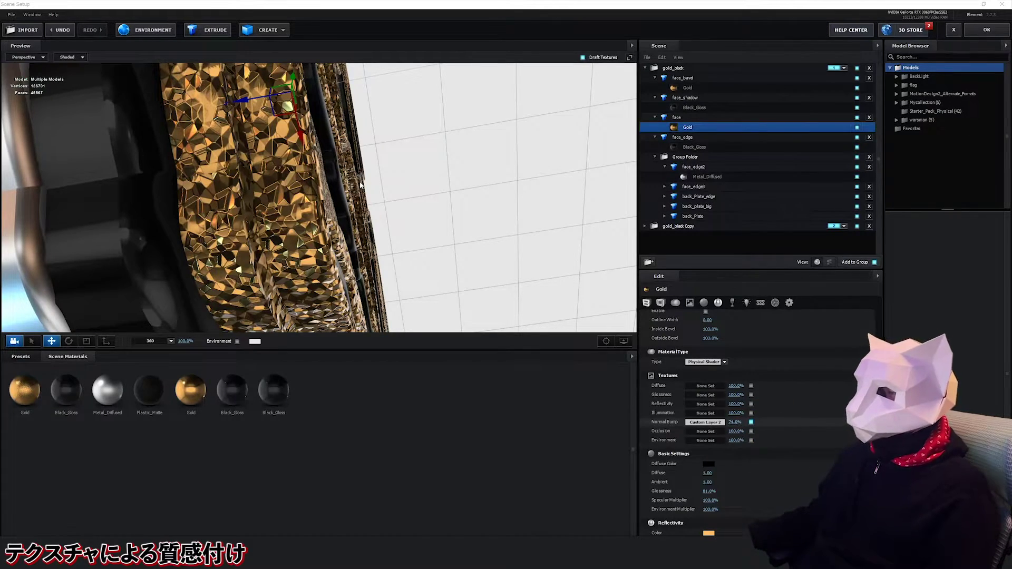
# Set the Normal Bump amount of the face's Gold material to 1%.
pyautogui.moveTo(371, 175); pyautogui.dragTo(533, 214)
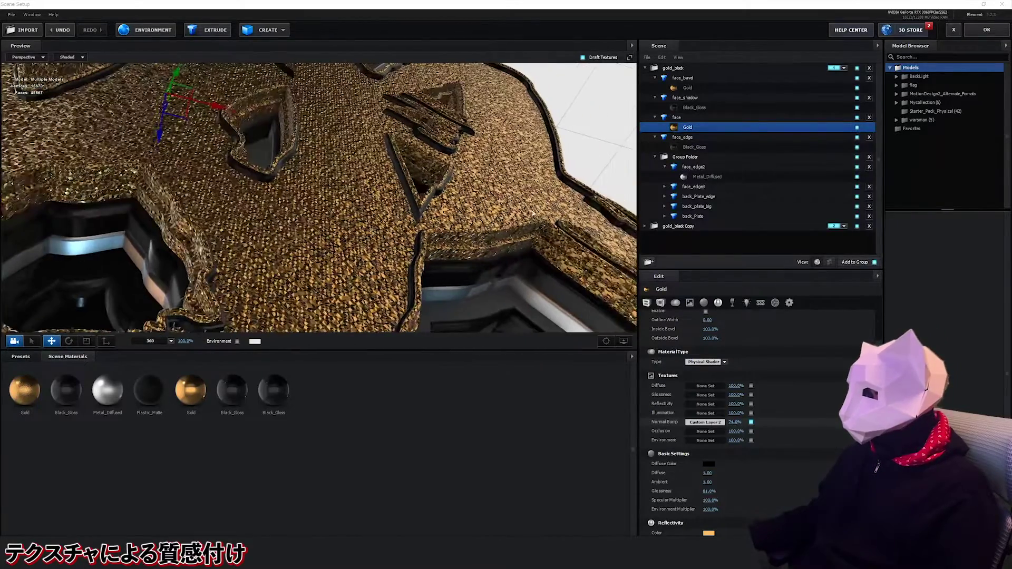
pyautogui.moveTo(735, 423); pyautogui.dragTo(737, 426)
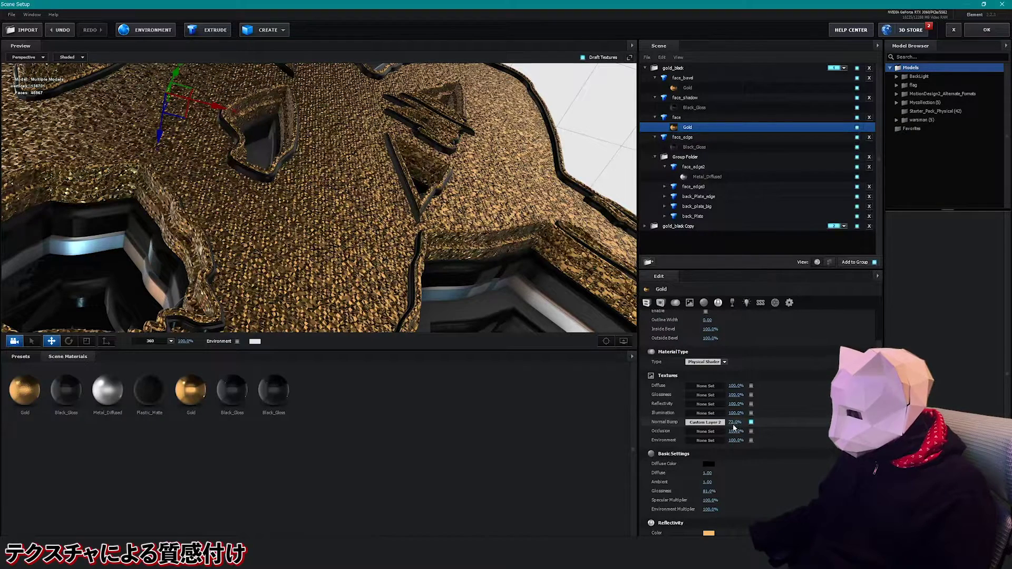
pyautogui.write('1')
pyautogui.press('Return')
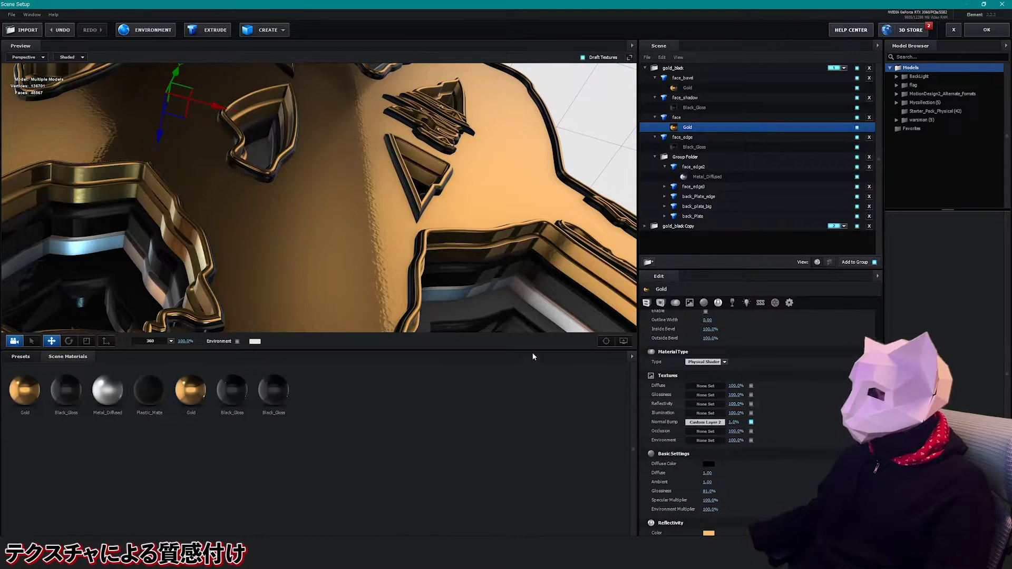